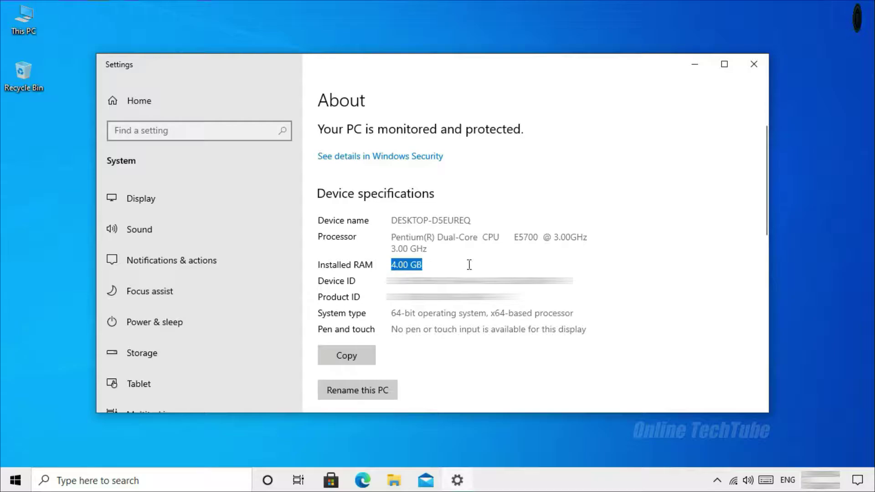
Close Windows Settings after confirming 4.00 GB of installed RAM on the About page.
{"action": "left_click", "coordinate": [470, 264]}
{"action": "left_click", "coordinate": [753, 64]}
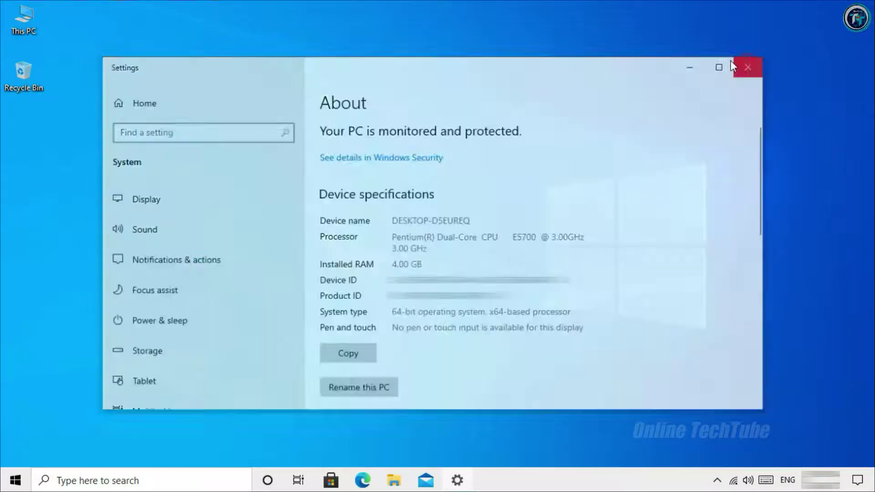
Check This PC's system properties (Windows 10 Pro, 4.00 GB RAM), close them, and open Start.
{"action": "double_click", "coordinate": [24, 18]}
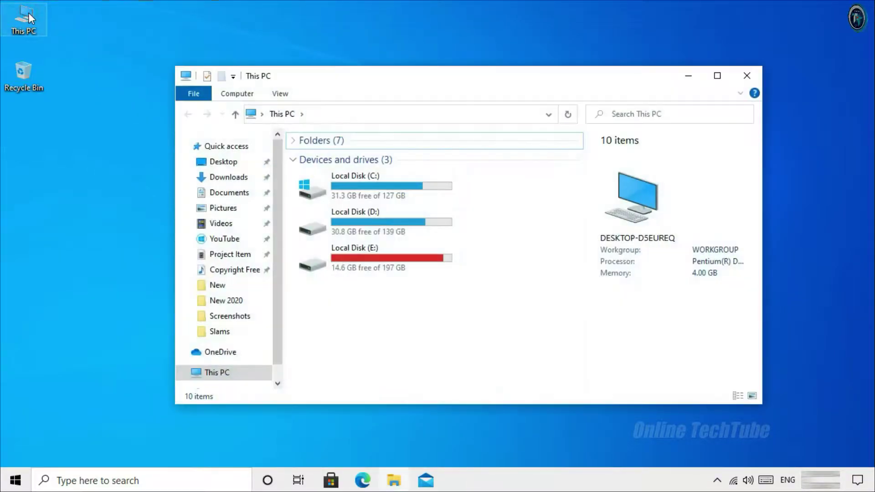
{"action": "right_click", "coordinate": [422, 301]}
{"action": "left_click", "coordinate": [461, 435]}
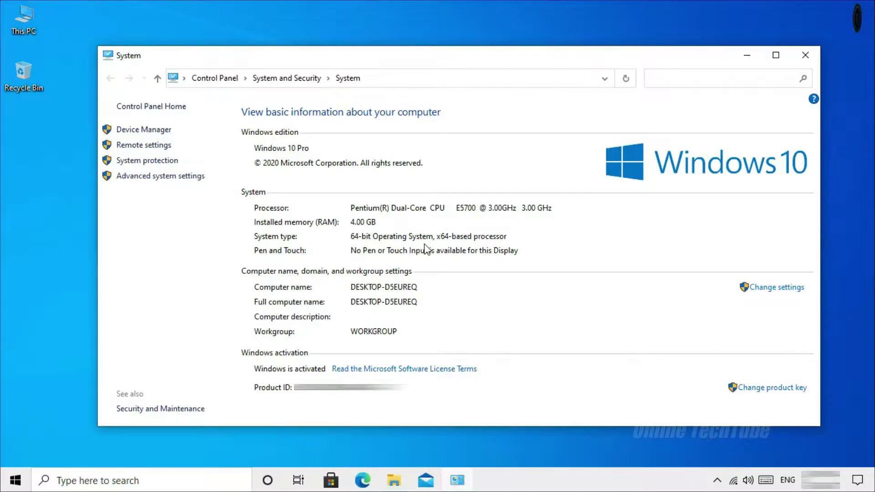
{"action": "left_click", "coordinate": [805, 54]}
{"action": "left_click", "coordinate": [745, 75]}
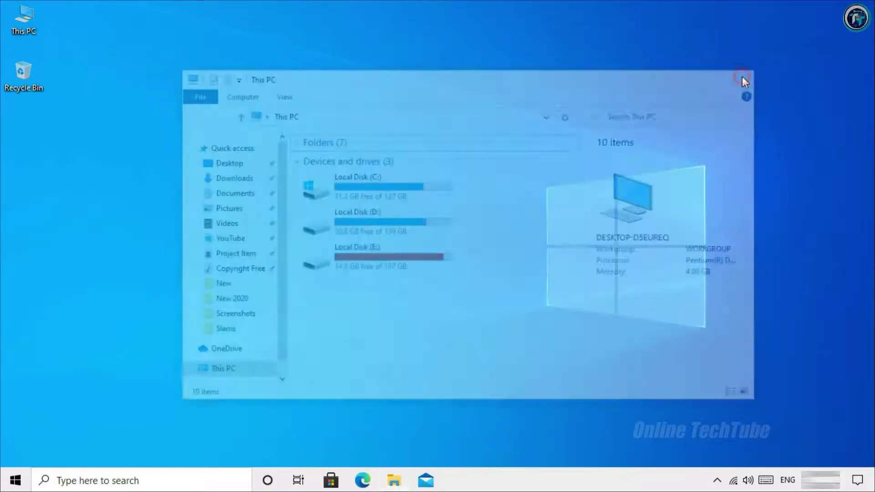
{"action": "left_click", "coordinate": [15, 480]}
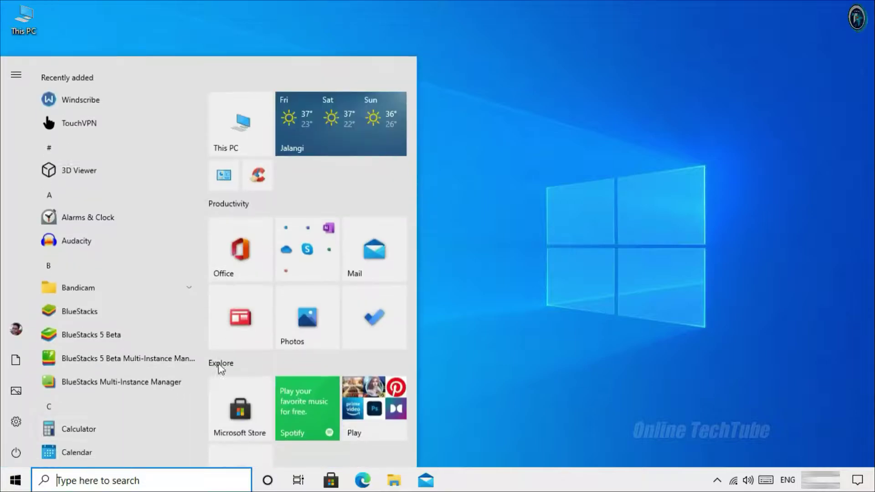
Launch Google Chrome from the Start menu.
{"action": "scroll", "coordinate": [218, 363], "scroll_direction": "down", "scroll_amount": 5}
{"action": "scroll", "coordinate": [262, 350], "scroll_direction": "down", "scroll_amount": 3}
{"action": "left_click", "coordinate": [260, 250]}
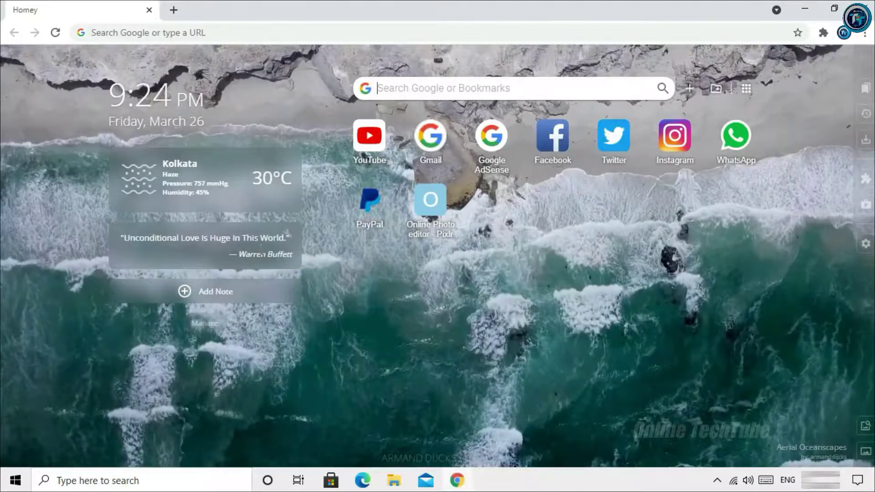
Search 'Nox Player', open bignox.com and download the NoxPlayer installer.
{"action": "left_click", "coordinate": [200, 28]}
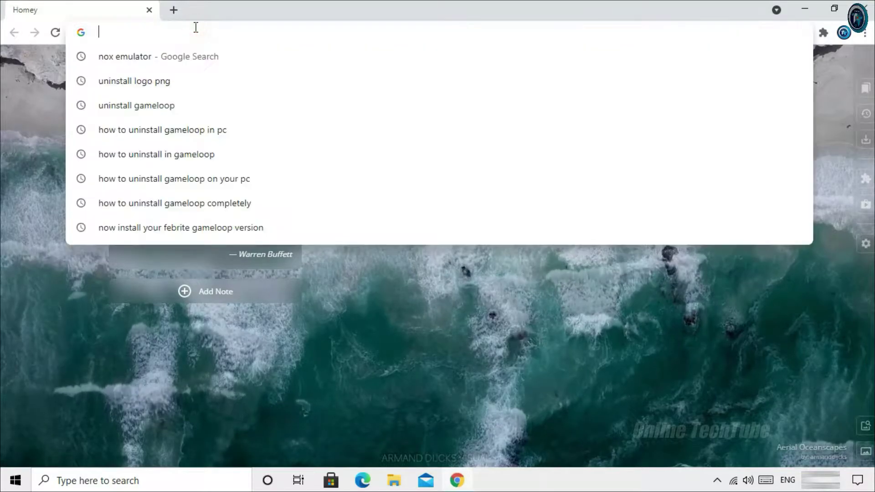
{"action": "type", "text": "Nox"}
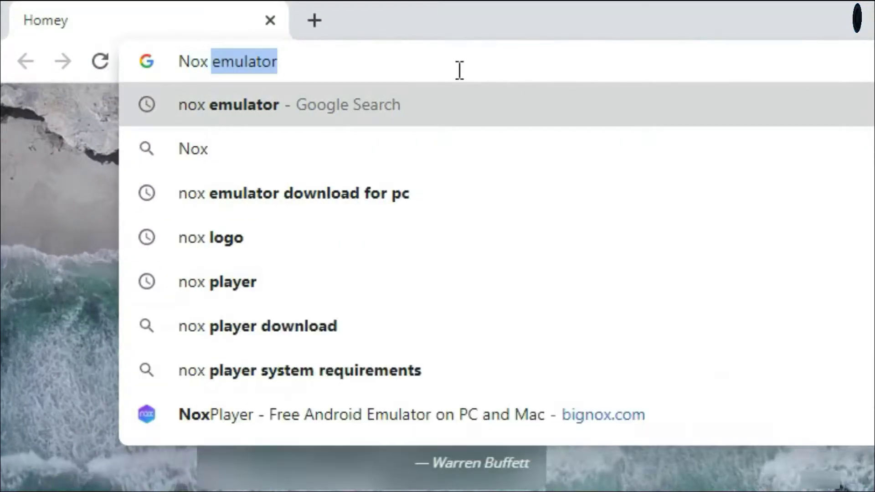
{"action": "type", "text": " Player"}
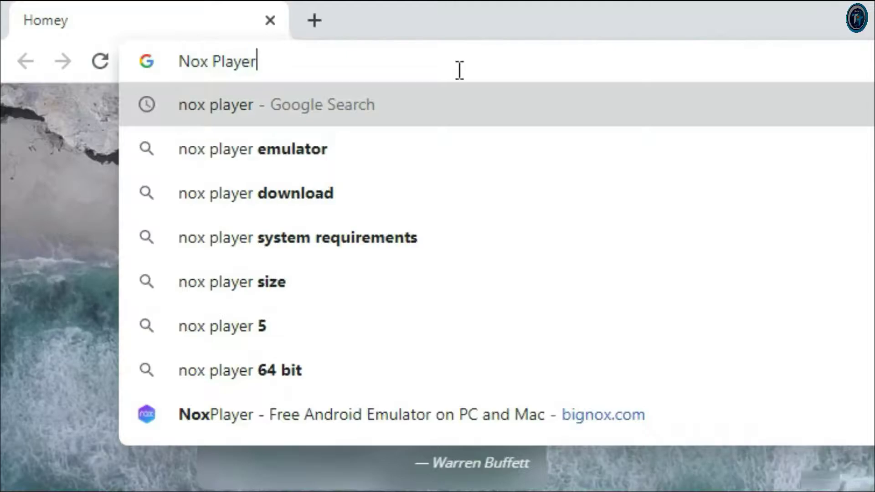
{"action": "left_click", "coordinate": [216, 155]}
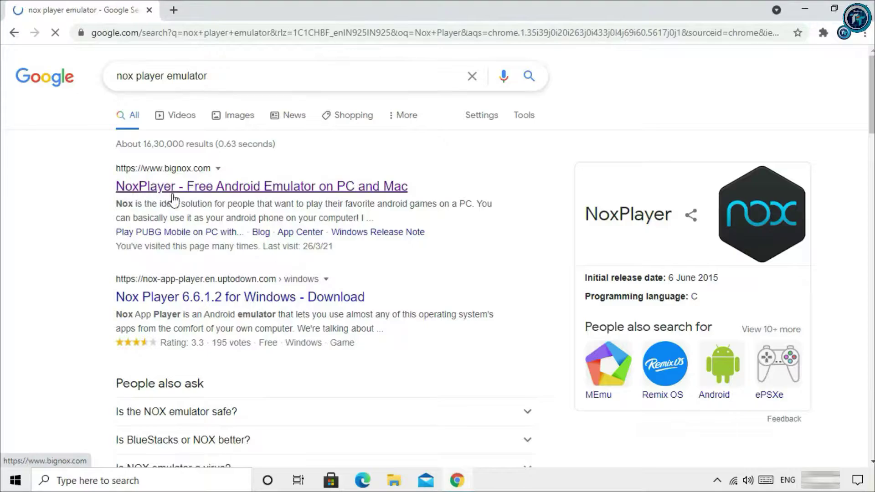
{"action": "left_click", "coordinate": [228, 196]}
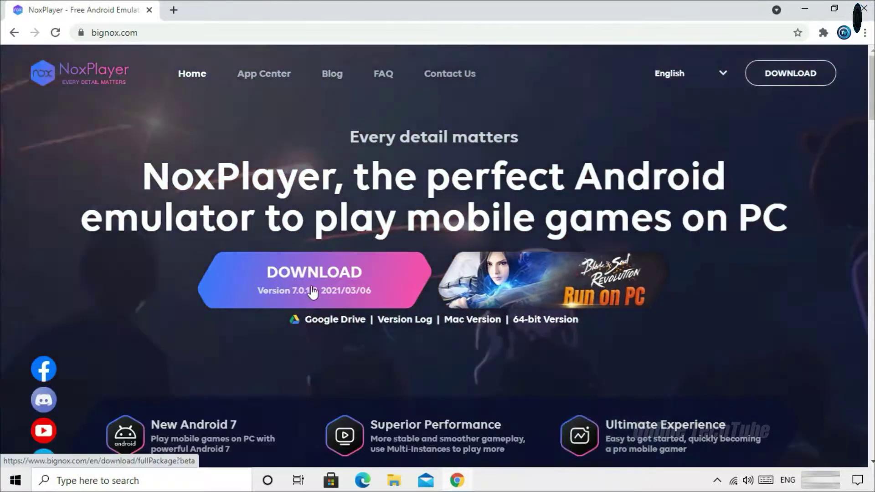
{"action": "left_click", "coordinate": [289, 279]}
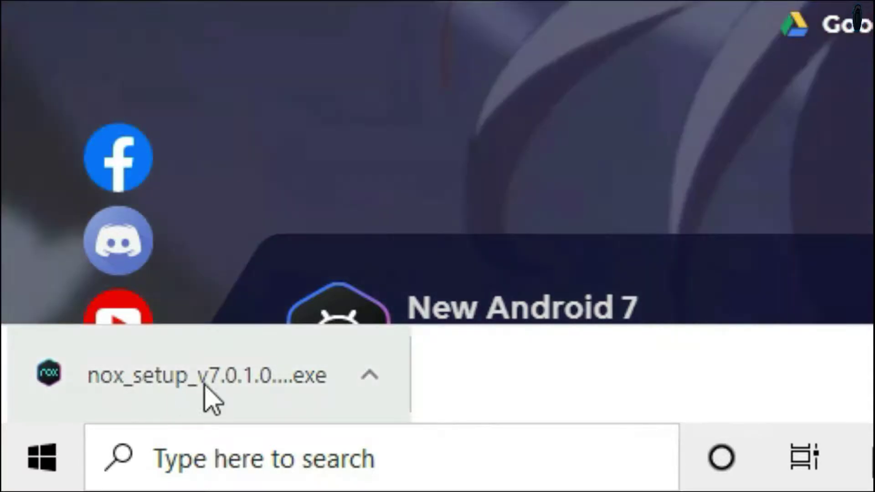
Locate the downloaded nox_setup in the Downloads folder and run it as administrator.
{"action": "left_click", "coordinate": [381, 377]}
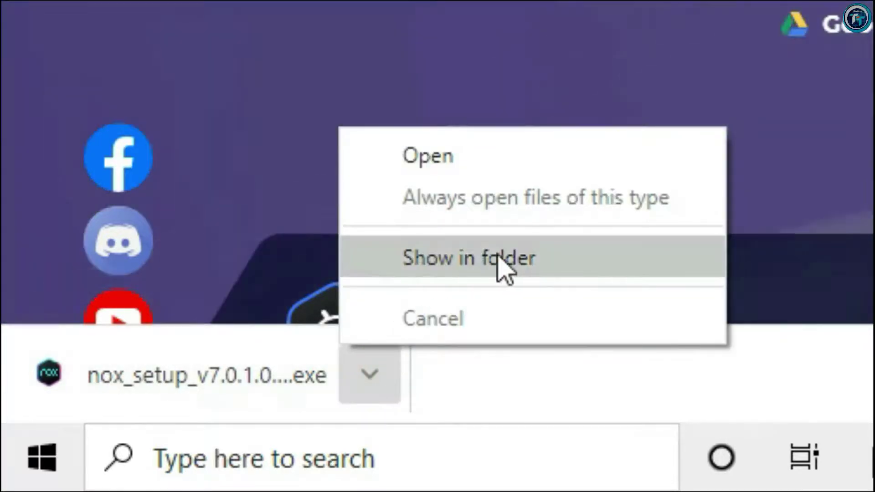
{"action": "left_click", "coordinate": [499, 258]}
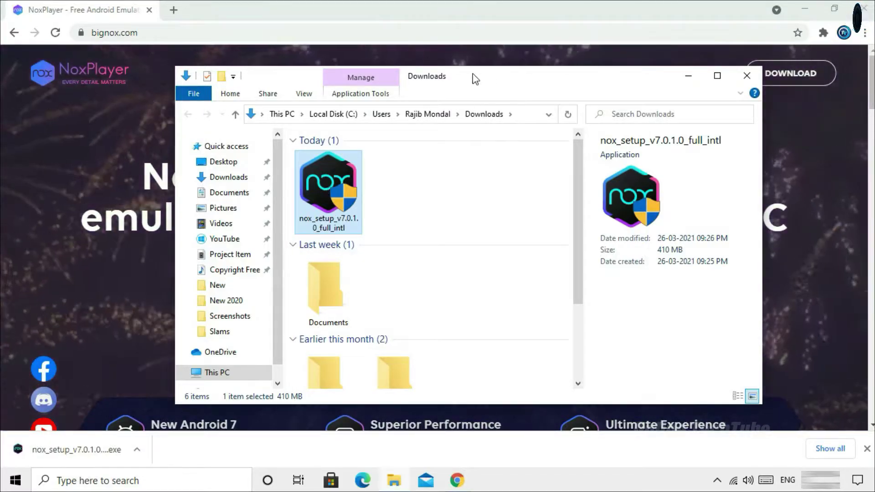
{"action": "mouse_move", "coordinate": [475, 79]}
{"action": "left_mouse_down"}
{"action": "mouse_move", "coordinate": [502, 79]}
{"action": "mouse_move", "coordinate": [449, 80]}
{"action": "left_mouse_up"}
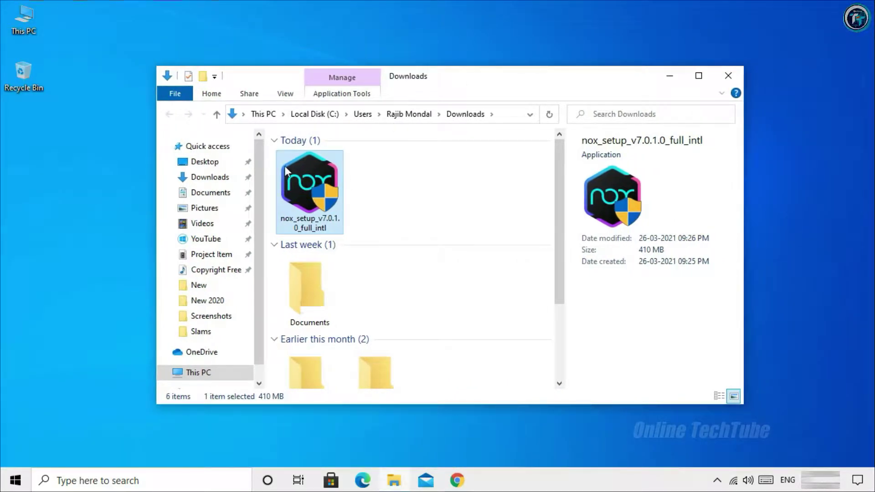
{"action": "right_click", "coordinate": [334, 173]}
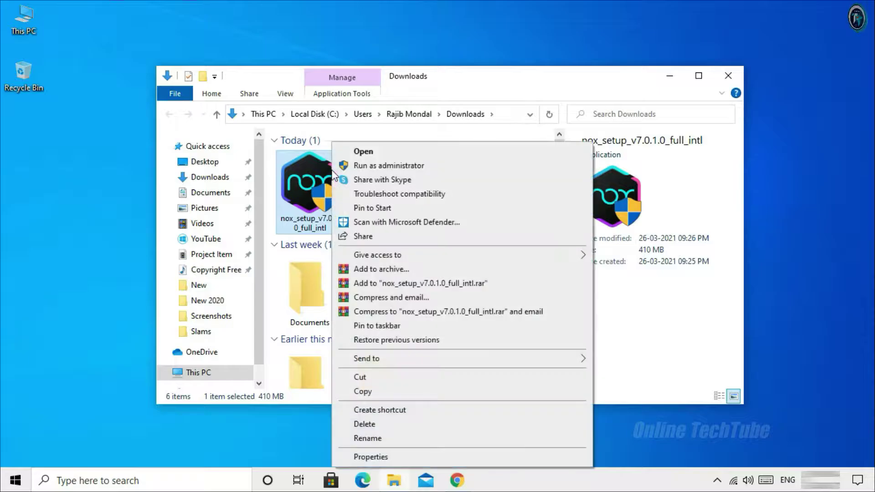
{"action": "left_click", "coordinate": [372, 167]}
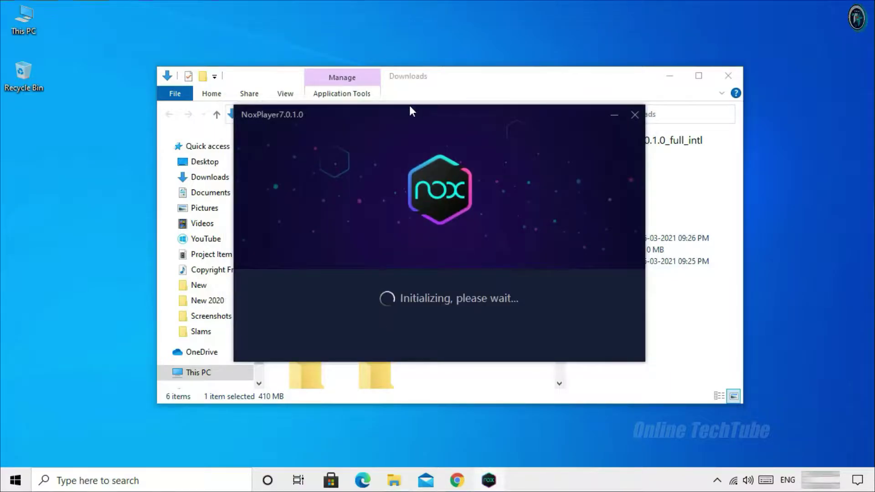
Change the install location from D:\Program Files\Nox to C:\Program Files\Nox using Custom options.
{"action": "mouse_move", "coordinate": [412, 112]}
{"action": "left_mouse_down"}
{"action": "mouse_move", "coordinate": [419, 111]}
{"action": "mouse_move", "coordinate": [394, 113]}
{"action": "left_mouse_up"}
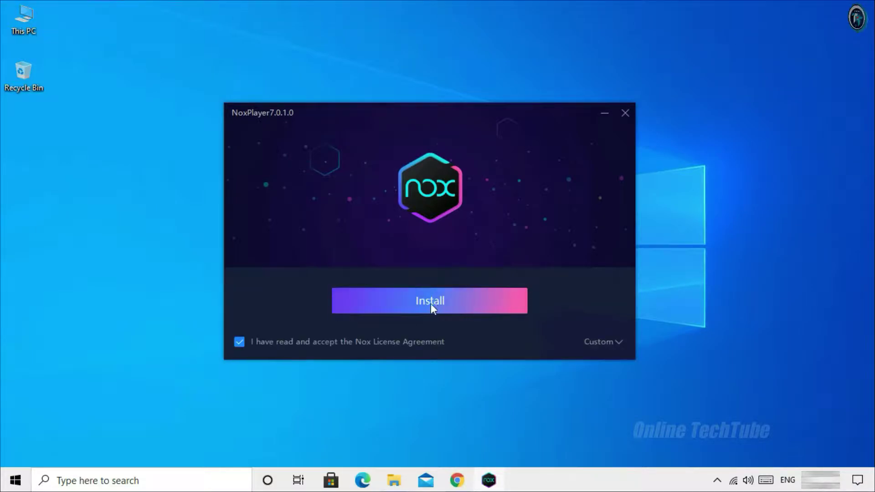
{"action": "left_click", "coordinate": [600, 343]}
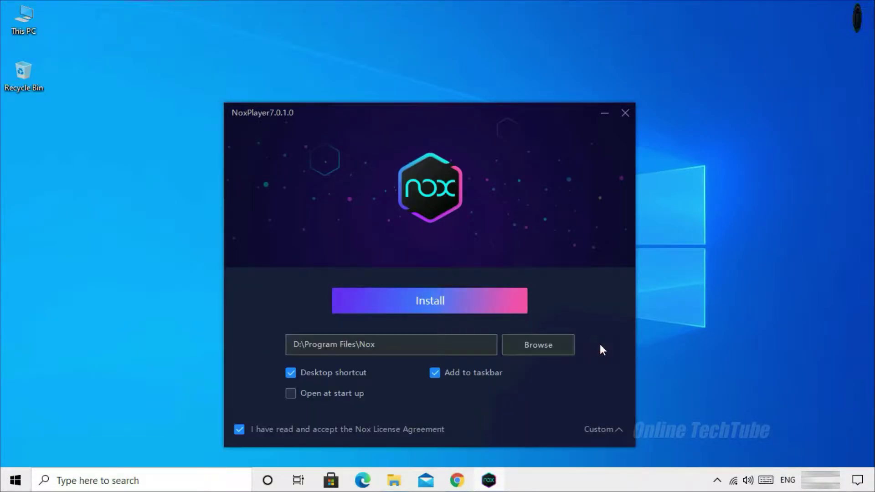
{"action": "left_click", "coordinate": [539, 343]}
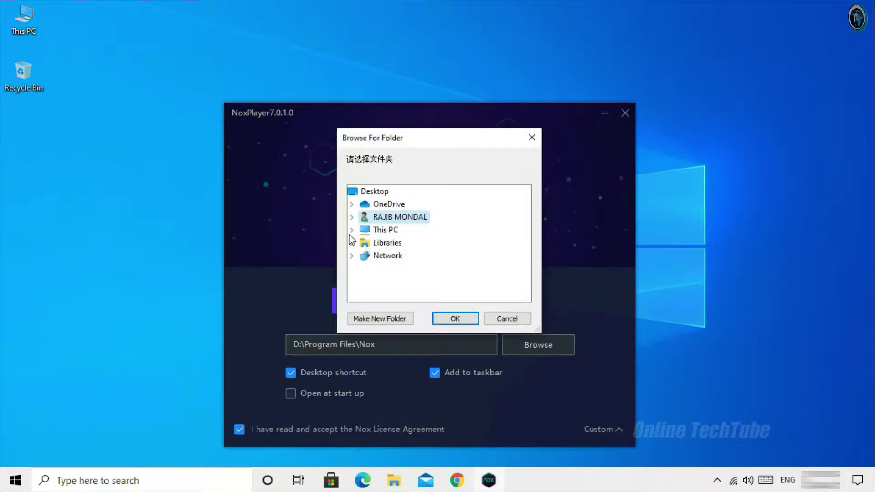
{"action": "left_click", "coordinate": [351, 230]}
{"action": "scroll", "coordinate": [437, 250], "scroll_direction": "down", "scroll_amount": 2}
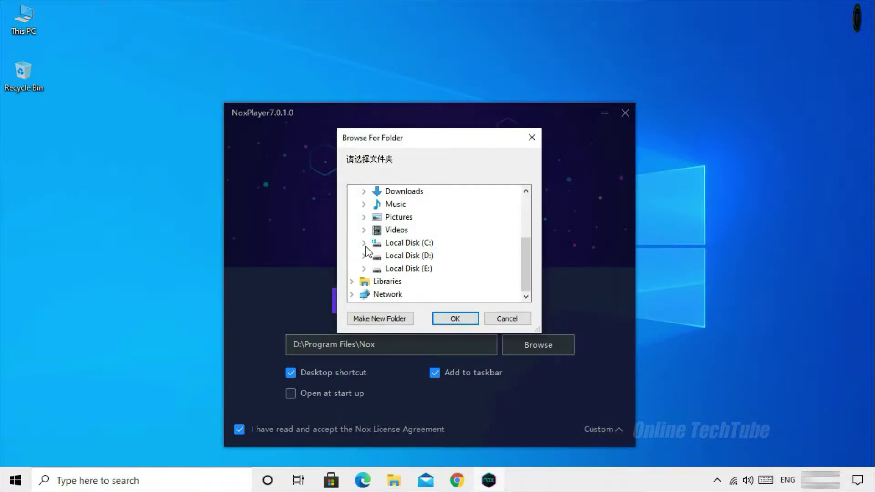
{"action": "left_click", "coordinate": [364, 243]}
{"action": "double_click", "coordinate": [422, 244]}
{"action": "left_click", "coordinate": [469, 322]}
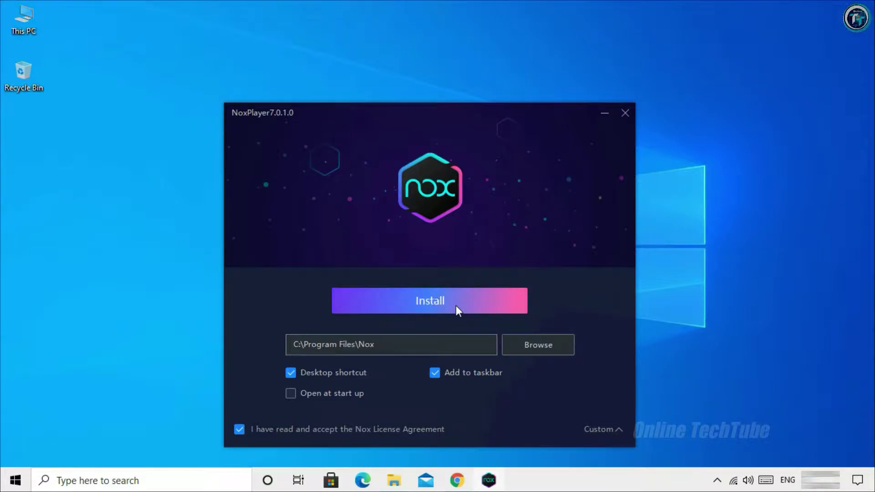
Install NoxPlayer to C:\Program Files\Nox and wait until the Start button appears.
{"action": "left_click", "coordinate": [439, 298]}
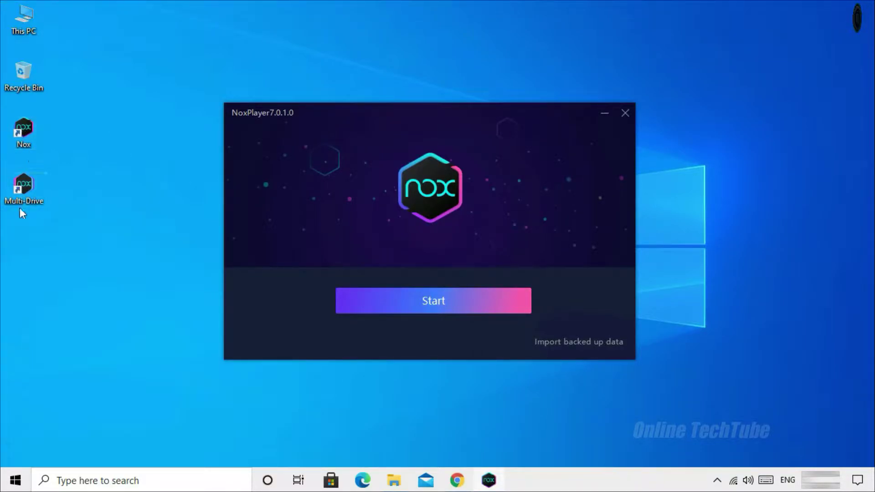
Launch NoxPlayer and step through the five-page intro tutorial to Done.
{"action": "left_click", "coordinate": [437, 302]}
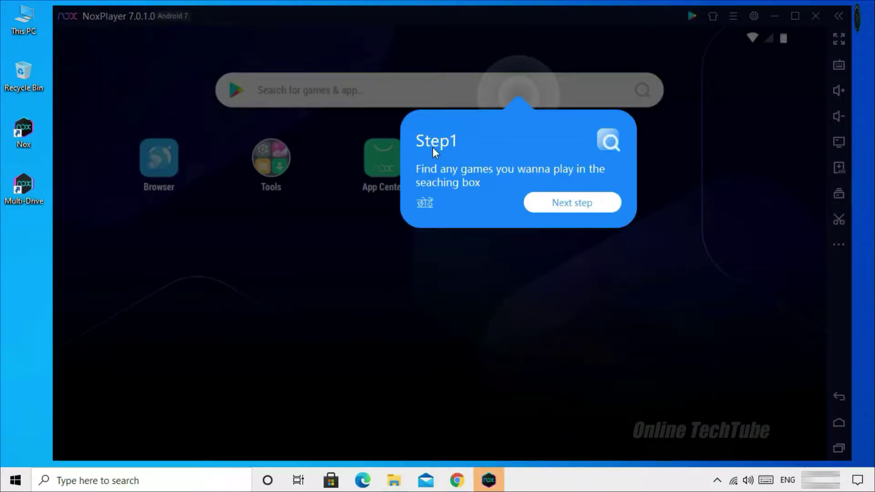
{"action": "left_click", "coordinate": [586, 203]}
{"action": "left_click", "coordinate": [638, 128]}
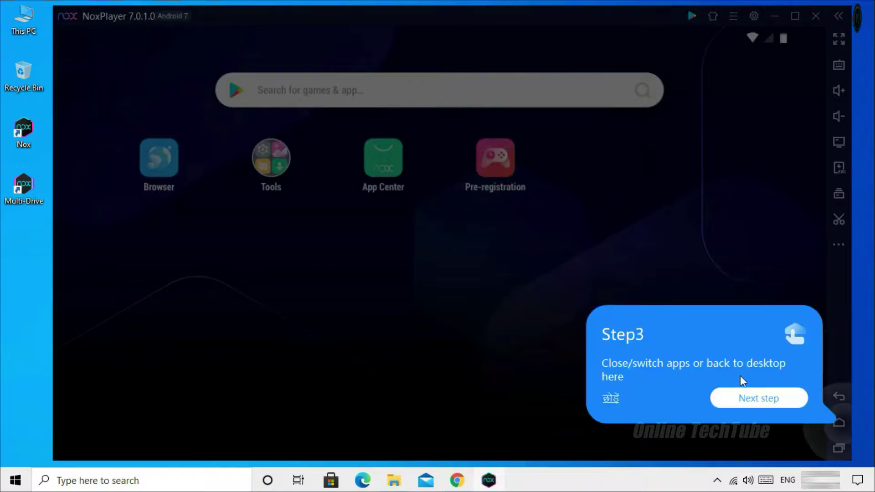
{"action": "left_click", "coordinate": [748, 402]}
{"action": "left_click", "coordinate": [771, 192]}
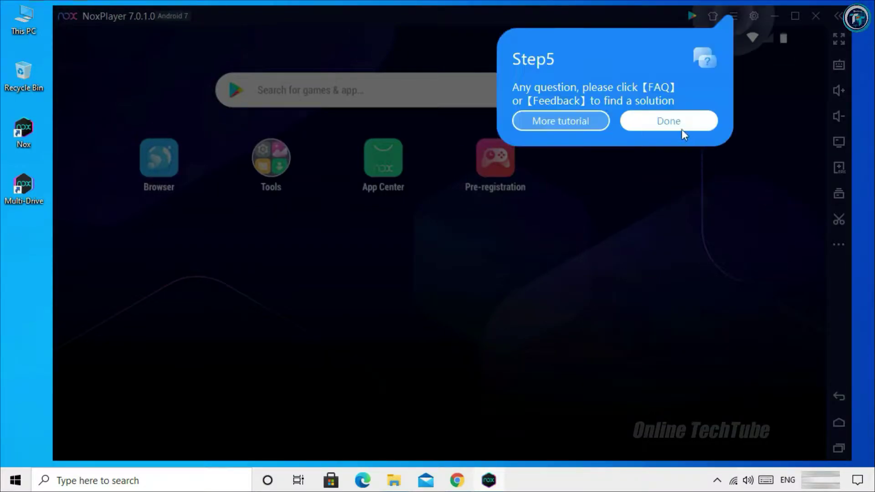
{"action": "left_click", "coordinate": [674, 124]}
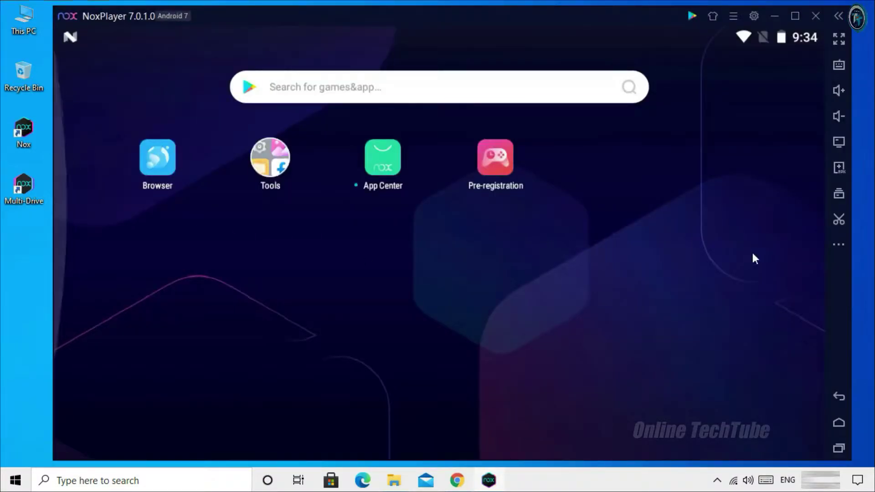
Browse the Tools folder's apps, close it, then expand and collapse the side toolbar.
{"action": "left_click", "coordinate": [288, 181]}
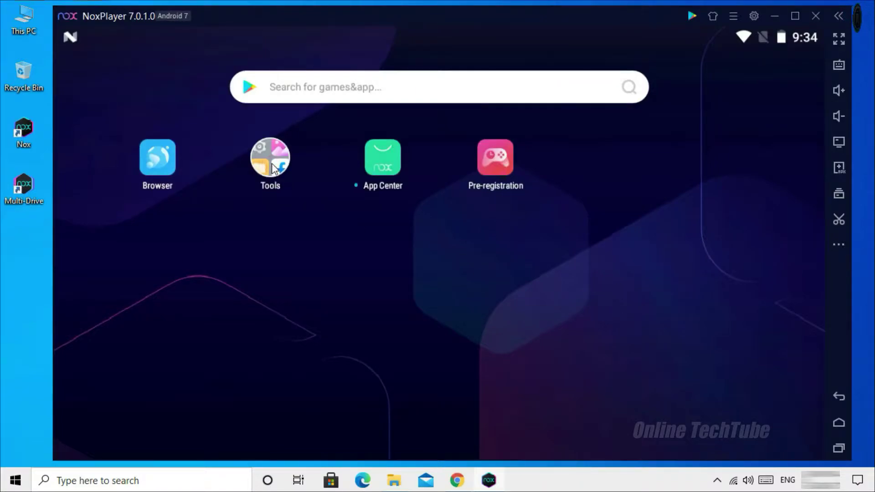
{"action": "left_click_drag", "start_coordinate": [319, 209], "coordinate": [91, 197]}
{"action": "left_click_drag", "start_coordinate": [244, 226], "coordinate": [455, 247]}
{"action": "left_click", "coordinate": [455, 247]}
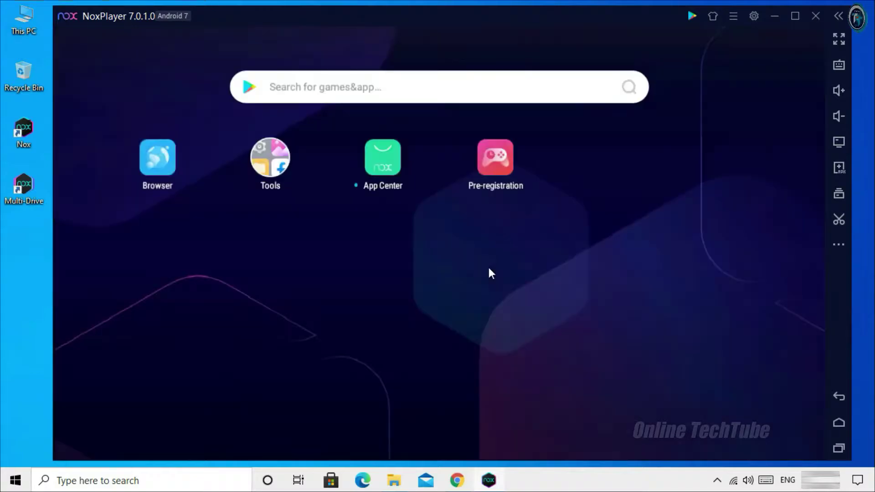
{"action": "left_click", "coordinate": [838, 246]}
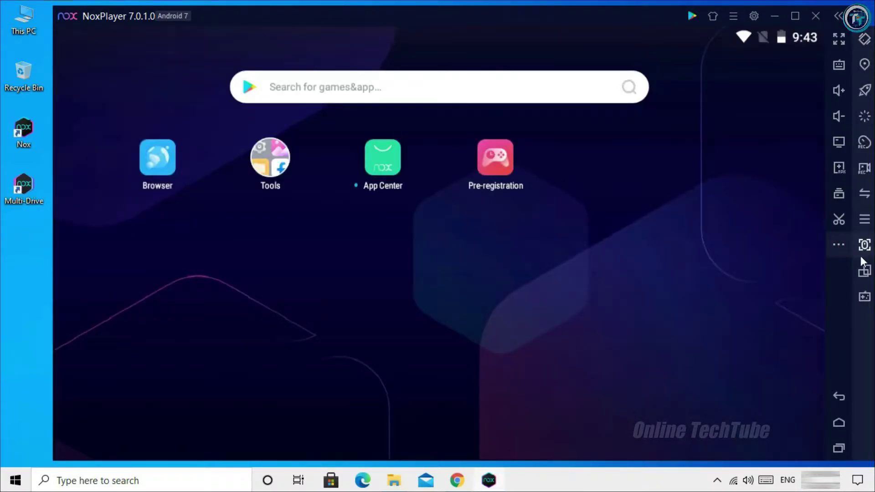
{"action": "left_click", "coordinate": [838, 243]}
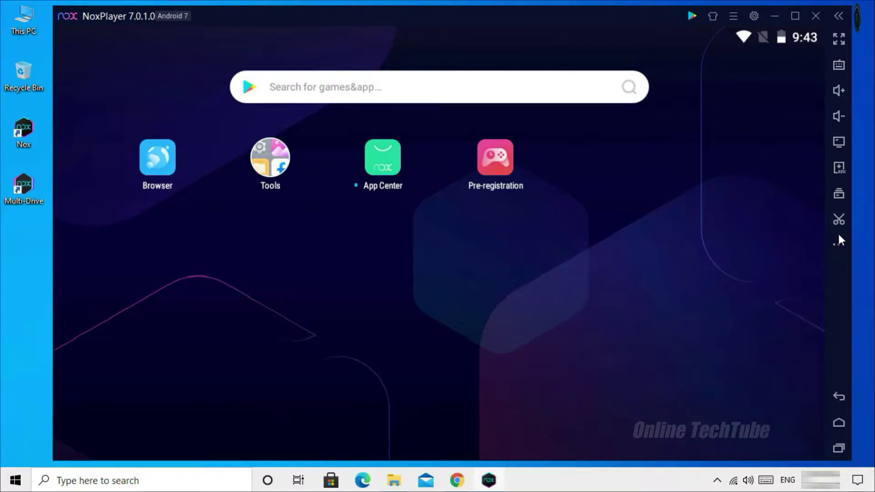
Switch the performance preset from High to Custom and begin entering 2 CPU cores.
{"action": "left_click", "coordinate": [754, 16]}
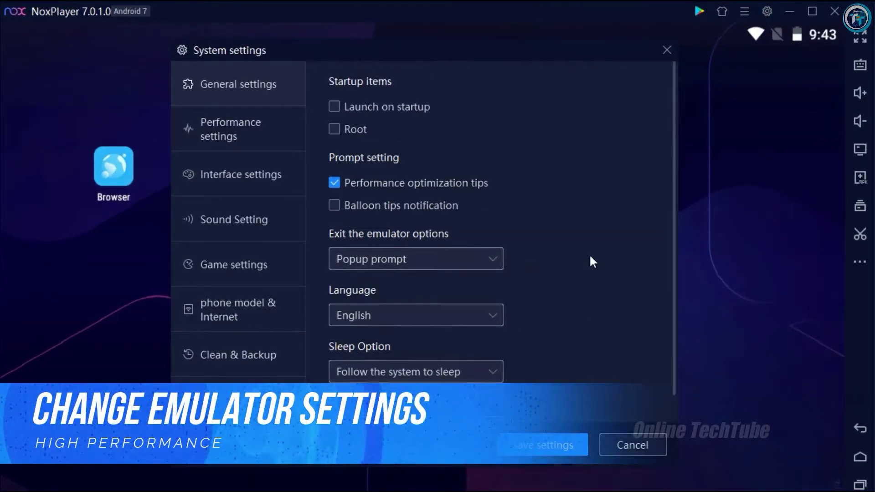
{"action": "left_click", "coordinate": [229, 132]}
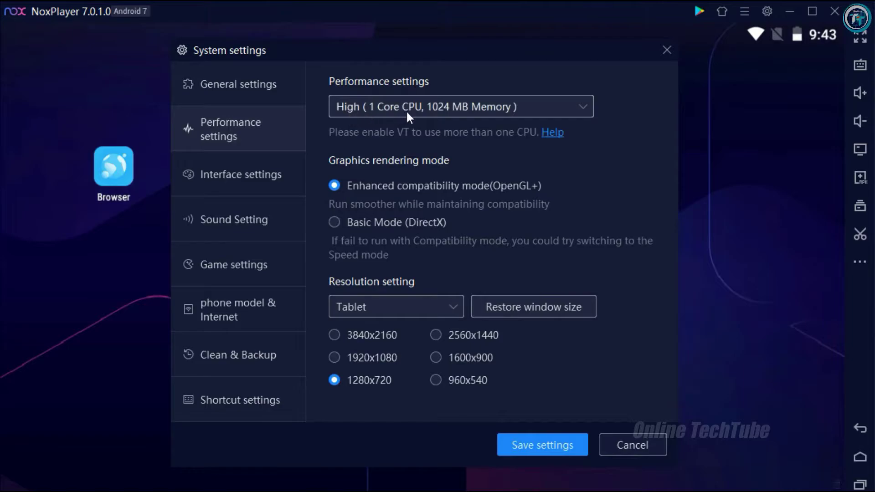
{"action": "left_click", "coordinate": [589, 109]}
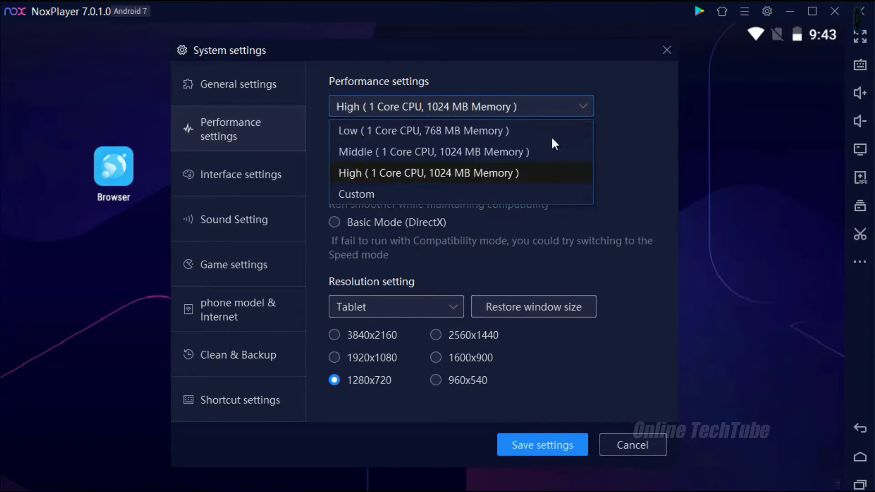
{"action": "left_click", "coordinate": [353, 195]}
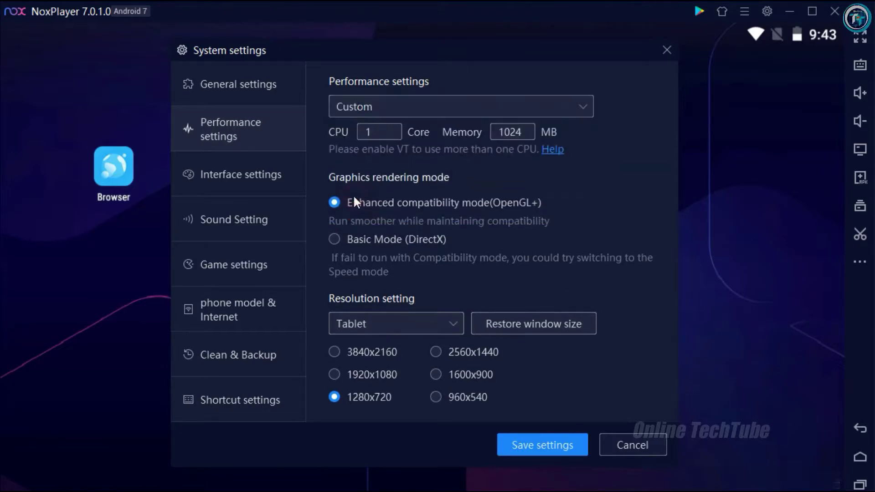
{"action": "left_click", "coordinate": [381, 133]}
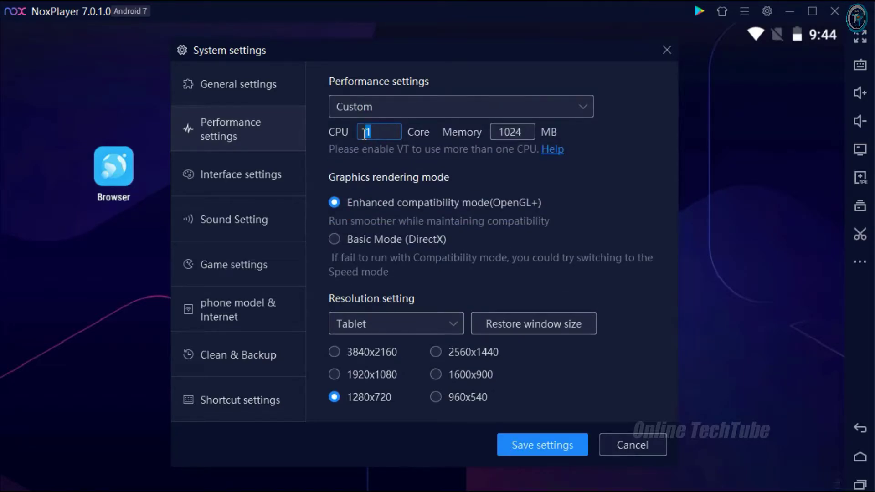
{"action": "type", "text": "2"}
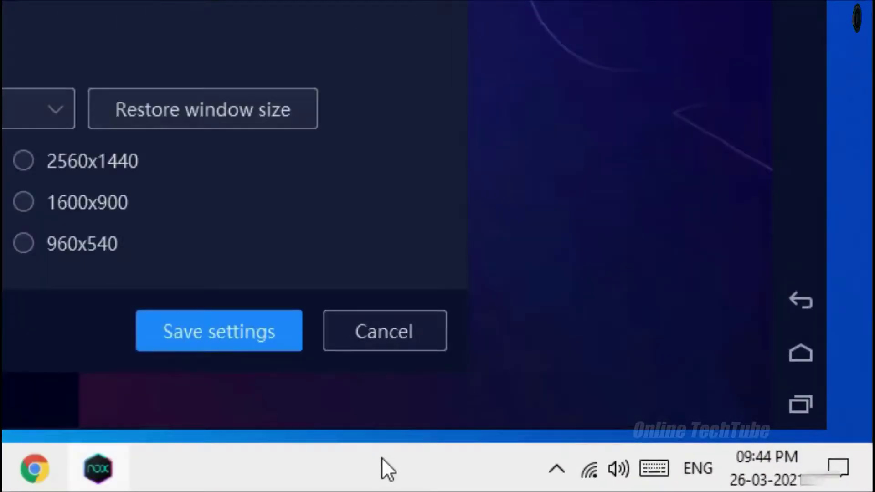
{"action": "right_click", "coordinate": [630, 476]}
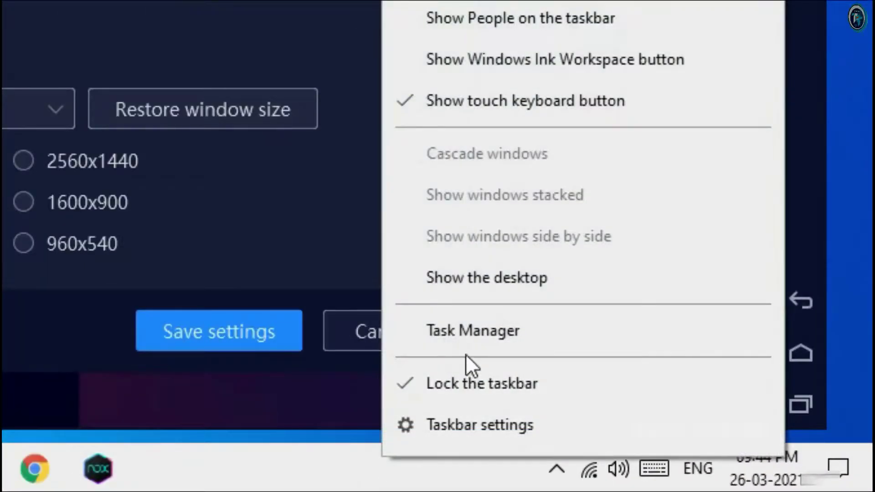
{"action": "left_click", "coordinate": [471, 332]}
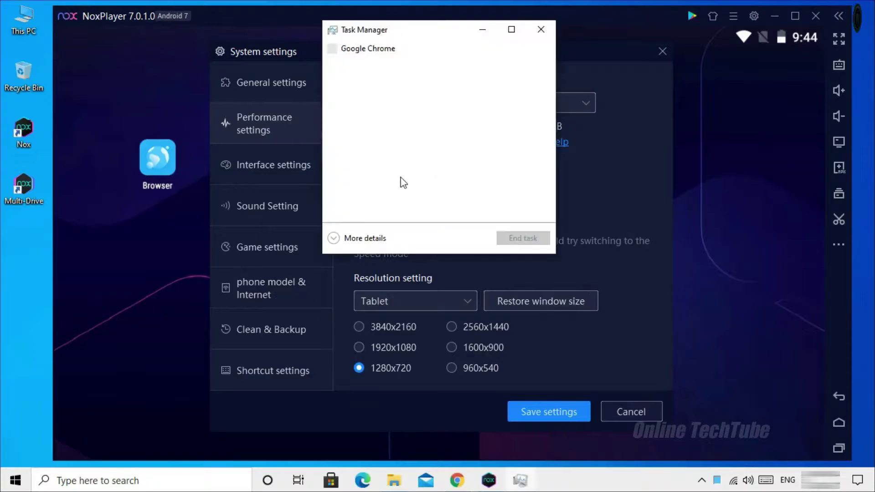
{"action": "left_click", "coordinate": [356, 241]}
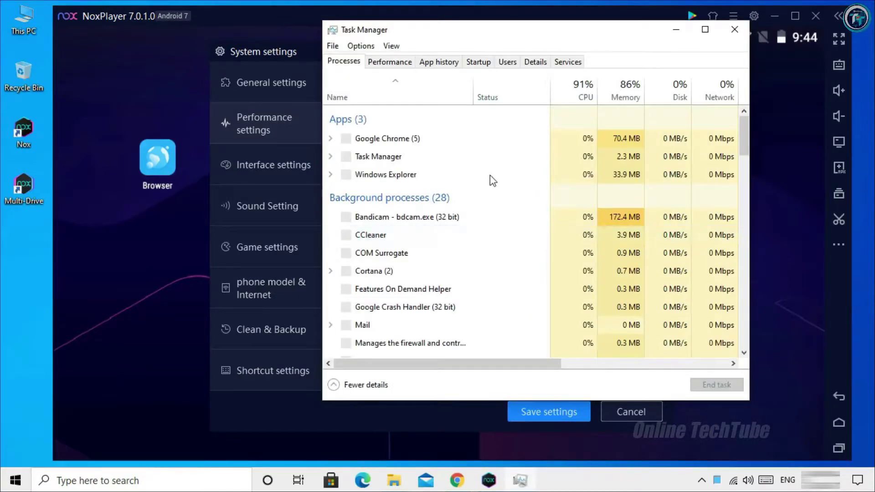
{"action": "left_click", "coordinate": [394, 62]}
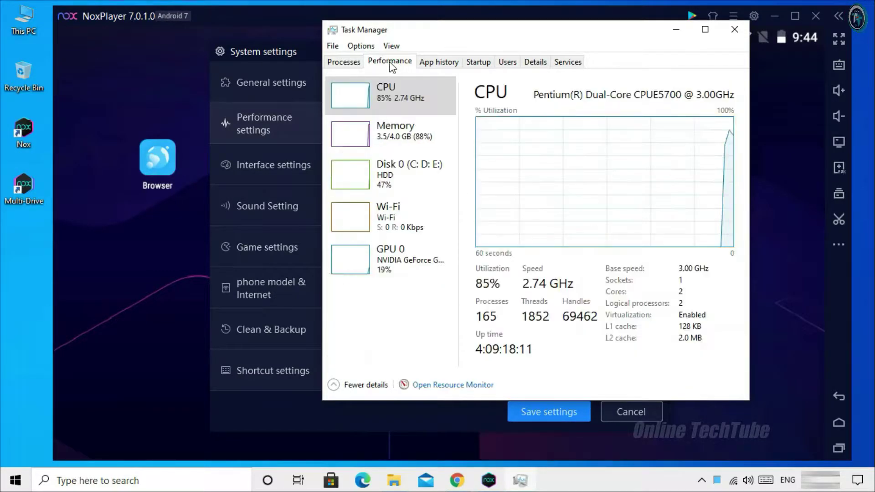
{"action": "double_click", "coordinate": [469, 32]}
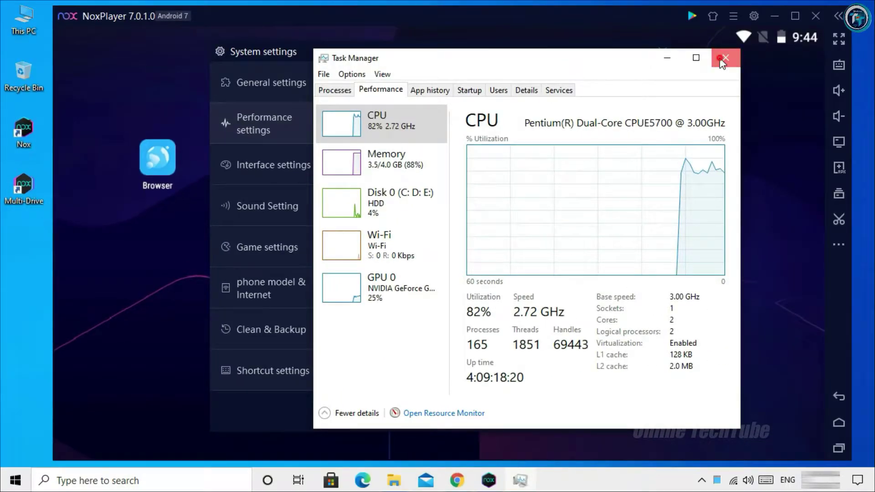
{"action": "left_click", "coordinate": [722, 55]}
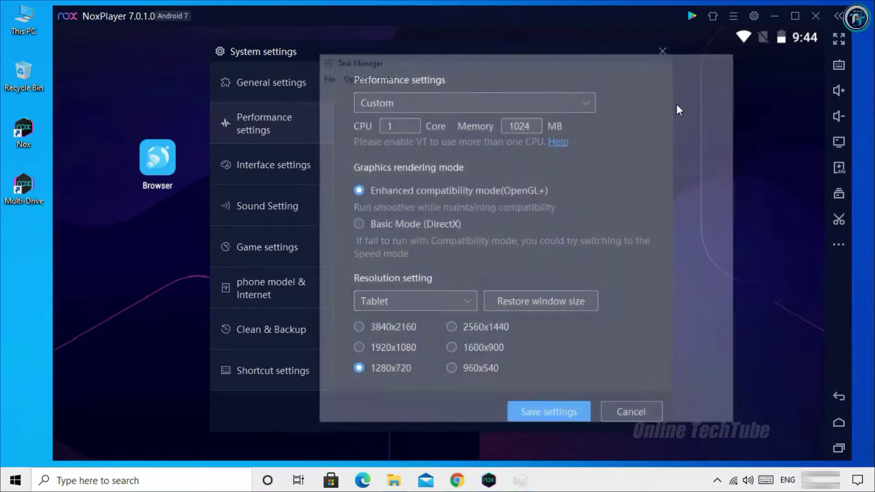
Set the custom profile's CPU to 2 cores and select the 1024 MB memory value.
{"action": "double_click", "coordinate": [389, 126]}
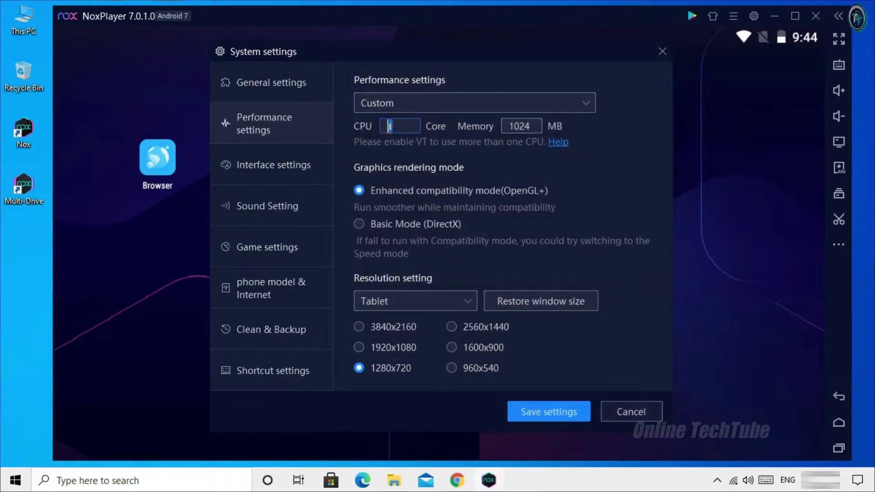
{"action": "type", "text": "2"}
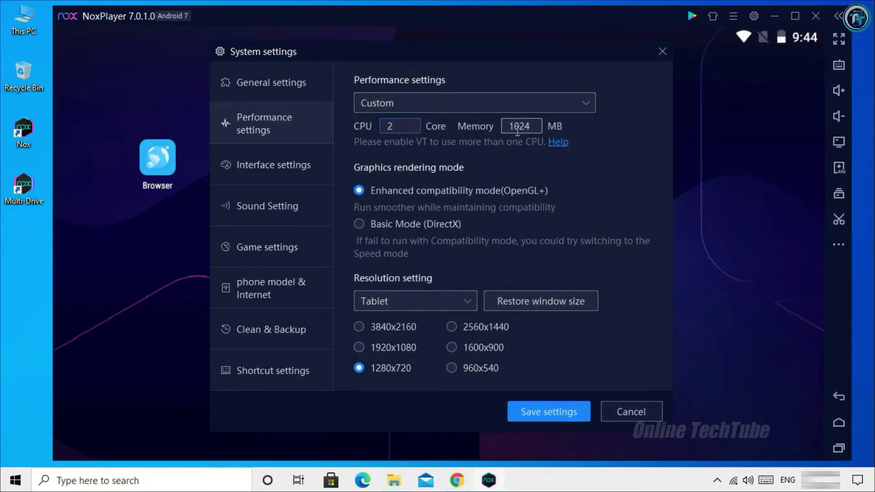
{"action": "left_click_drag", "start_coordinate": [535, 127], "coordinate": [511, 126]}
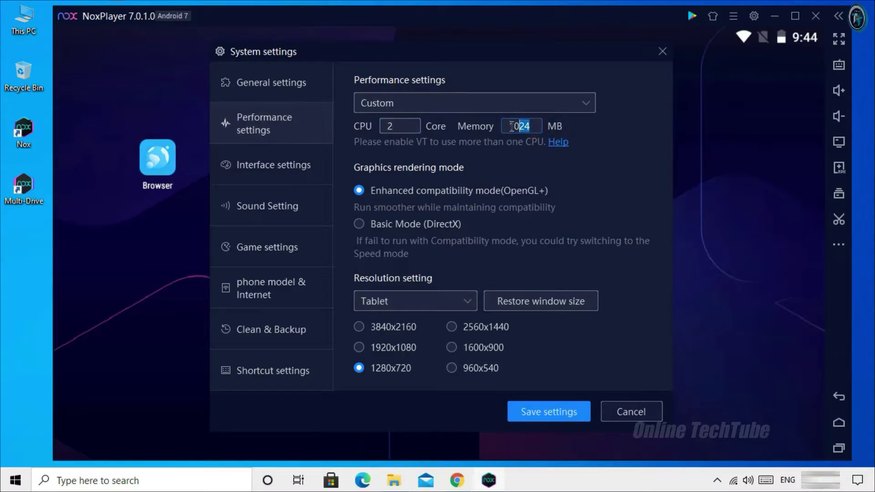
{"action": "double_click", "coordinate": [25, 18]}
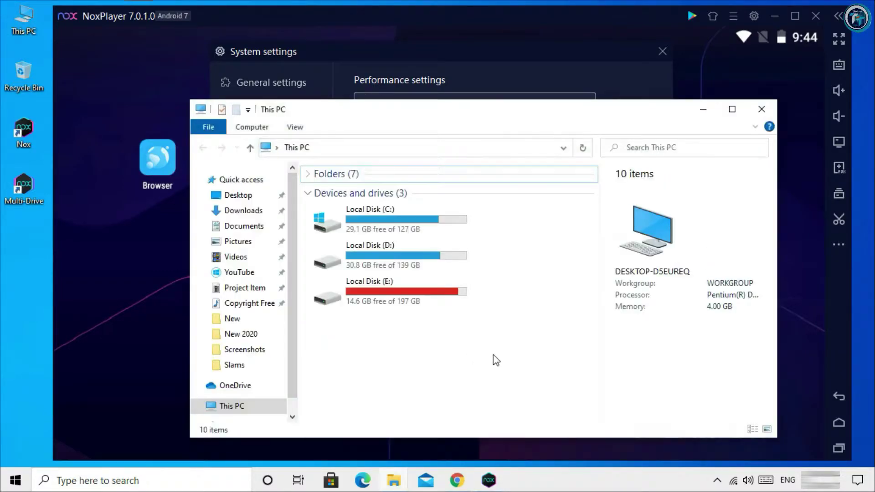
{"action": "right_click", "coordinate": [494, 356]}
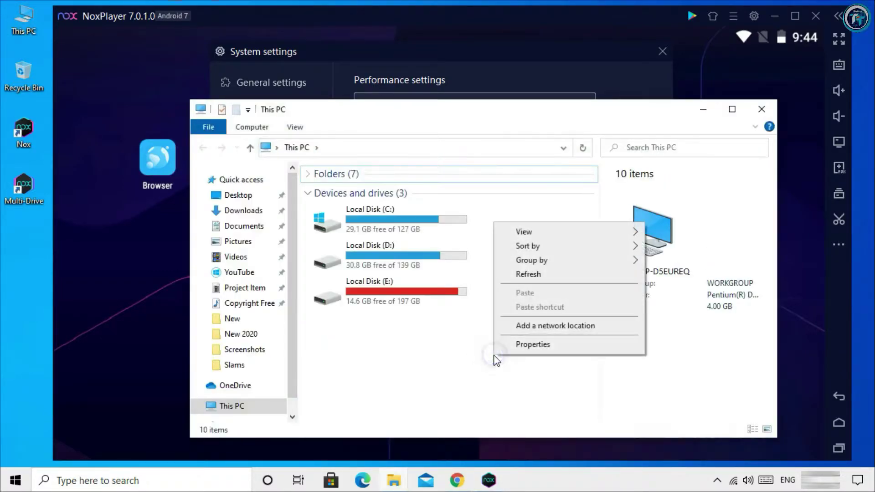
{"action": "left_click", "coordinate": [532, 345]}
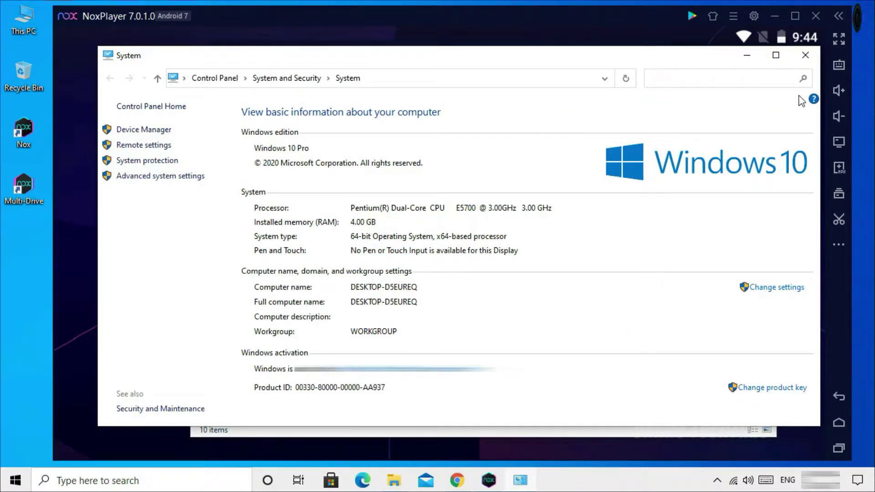
{"action": "left_click", "coordinate": [805, 54]}
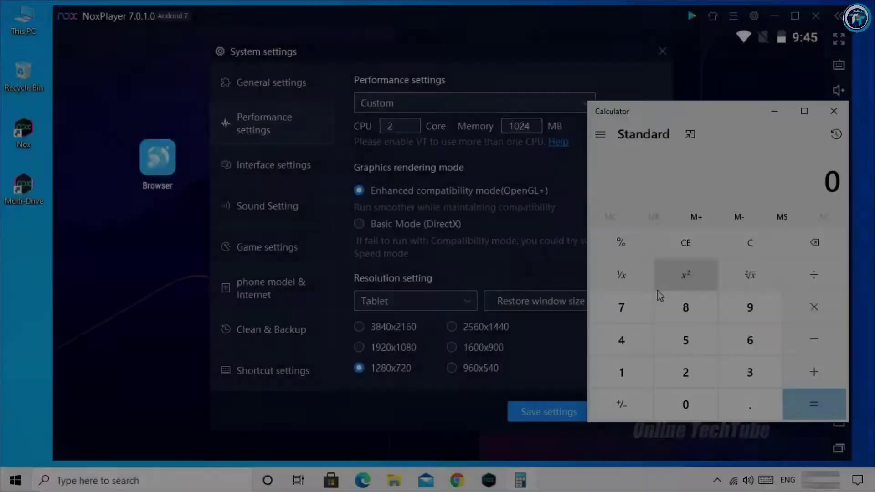
Compute 1024 × 3 = 3,072 in Calculator for the memory size, then close it.
{"action": "left_click", "coordinate": [631, 374]}
{"action": "left_click", "coordinate": [687, 403]}
{"action": "left_click", "coordinate": [685, 371]}
{"action": "left_click", "coordinate": [617, 343]}
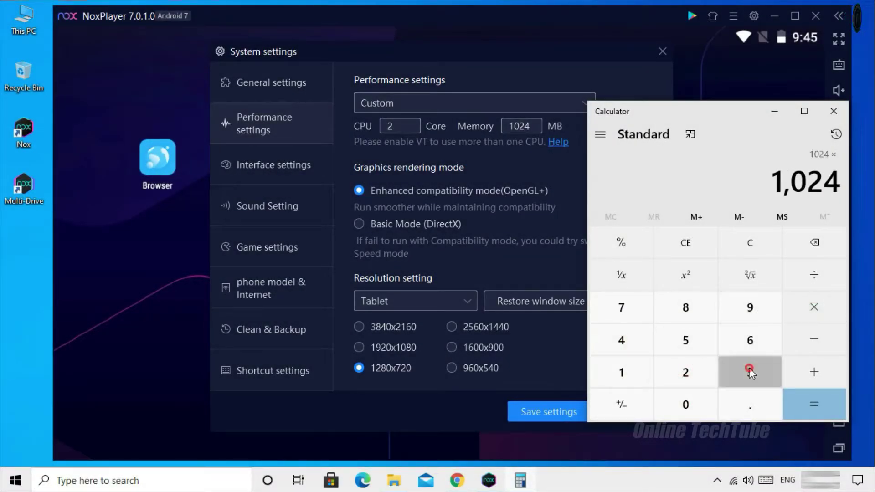
{"action": "left_click", "coordinate": [749, 370]}
{"action": "left_click", "coordinate": [815, 401]}
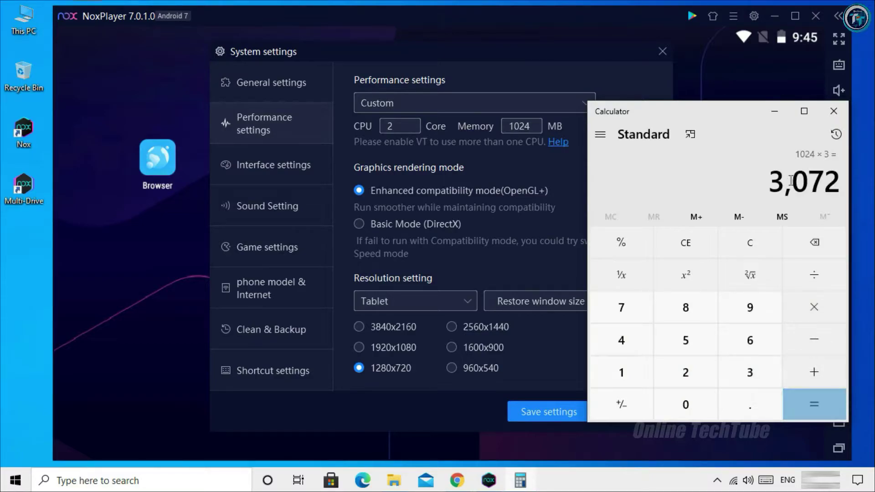
{"action": "left_click", "coordinate": [833, 111]}
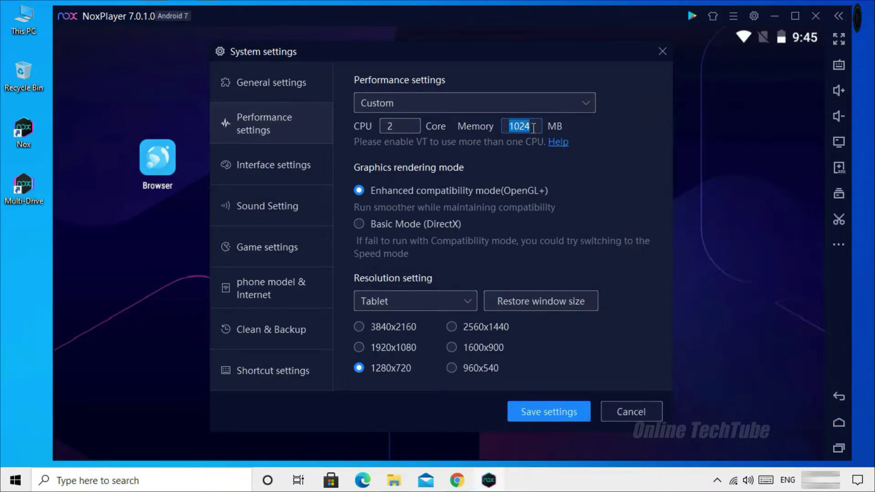
Set emulator memory to 3072 MB and enable High FPS Mode at 120 FPS.
{"action": "type", "text": "307"}
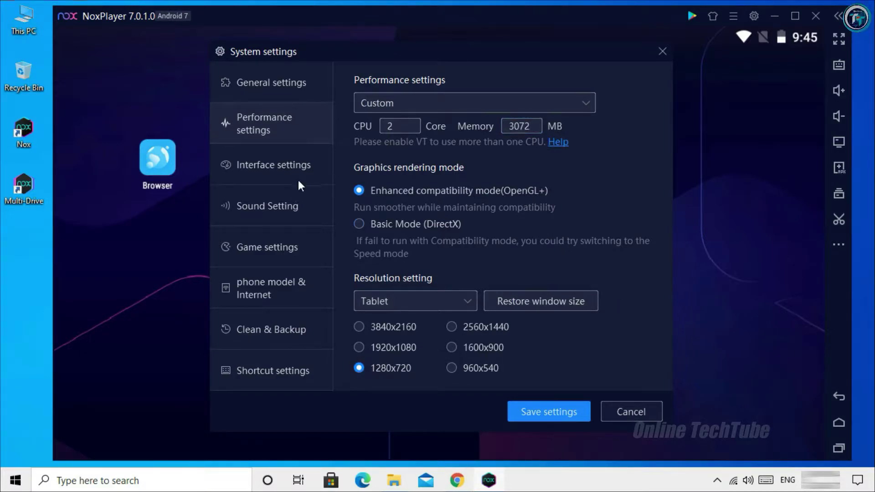
{"action": "left_click", "coordinate": [264, 169]}
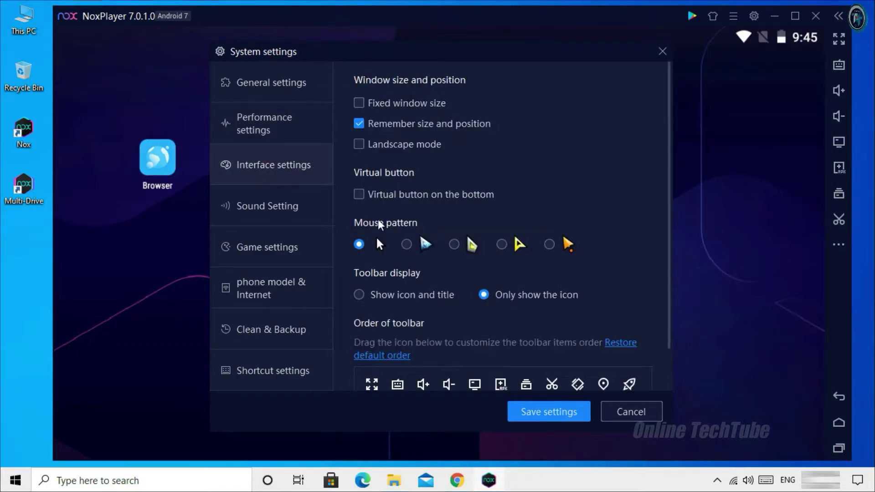
{"action": "scroll", "coordinate": [524, 248], "scroll_direction": "down", "scroll_amount": 1}
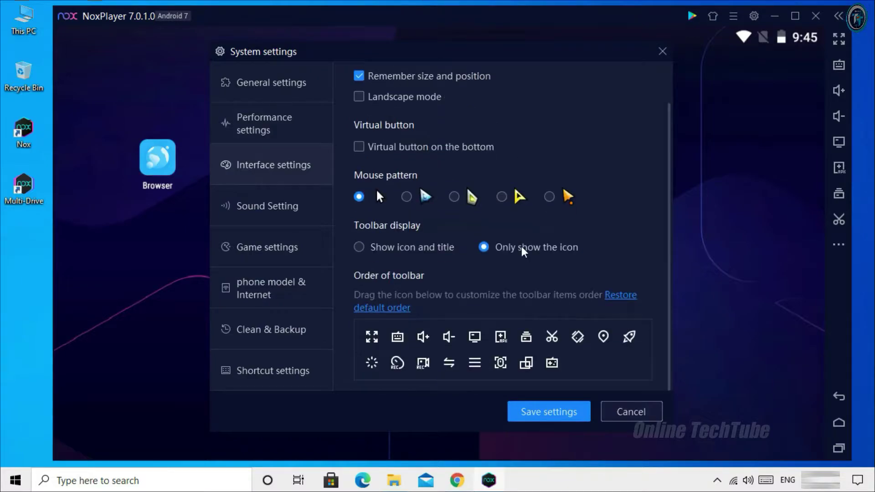
{"action": "left_click", "coordinate": [258, 212]}
{"action": "left_click", "coordinate": [282, 246]}
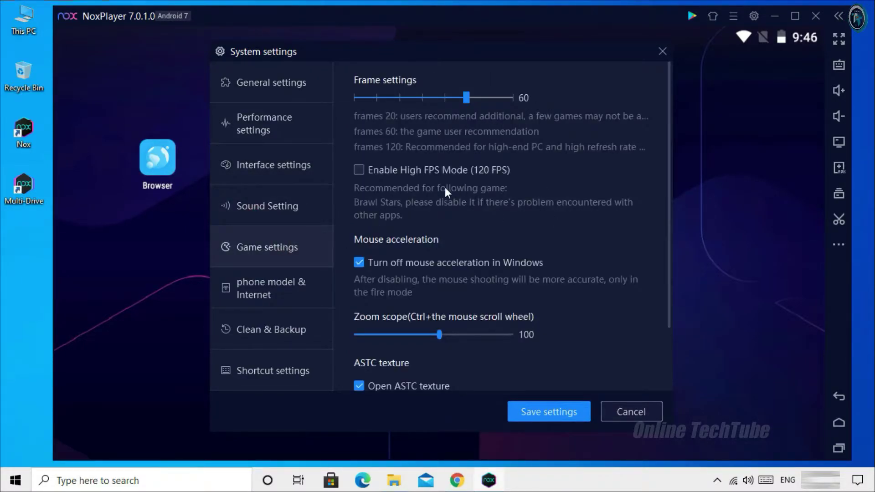
{"action": "left_click", "coordinate": [360, 172]}
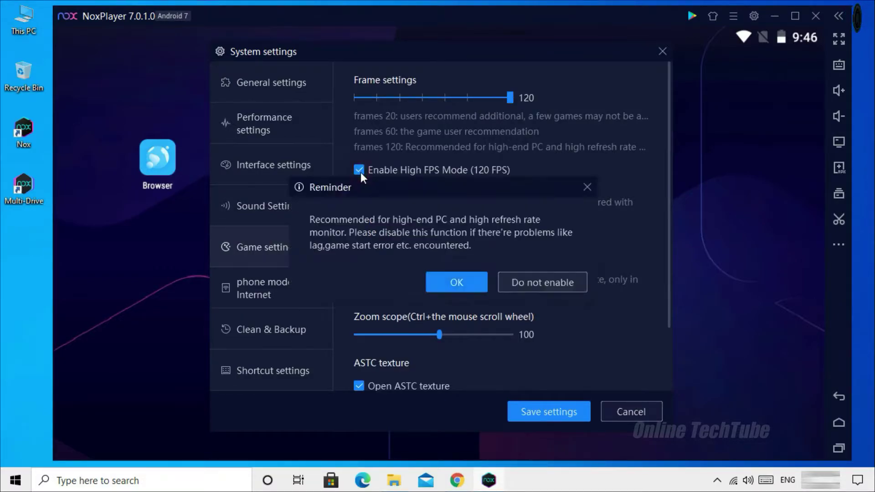
{"action": "left_click", "coordinate": [455, 282]}
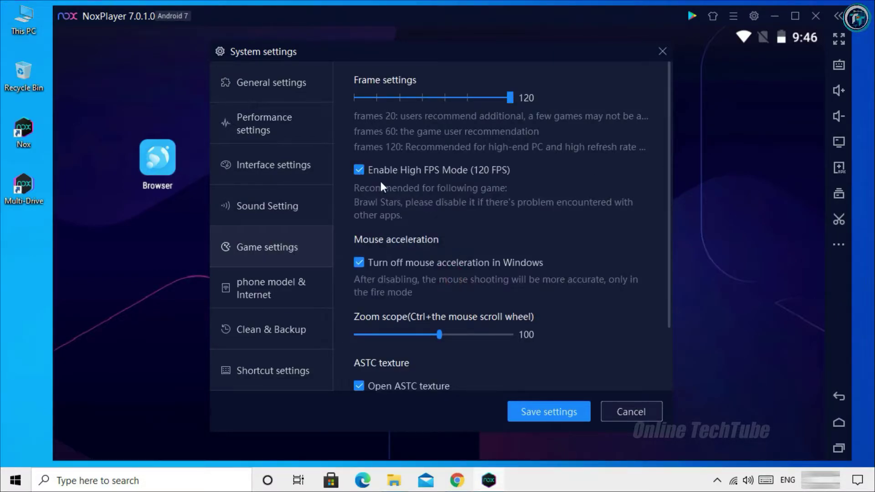
Save the changed NoxPlayer emulator settings.
{"action": "scroll", "coordinate": [567, 207], "scroll_direction": "down", "scroll_amount": 2}
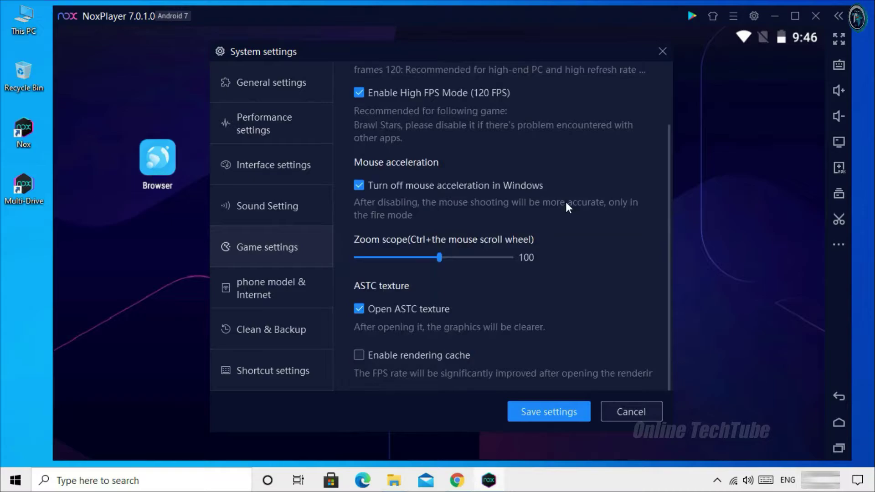
{"action": "left_click", "coordinate": [266, 289]}
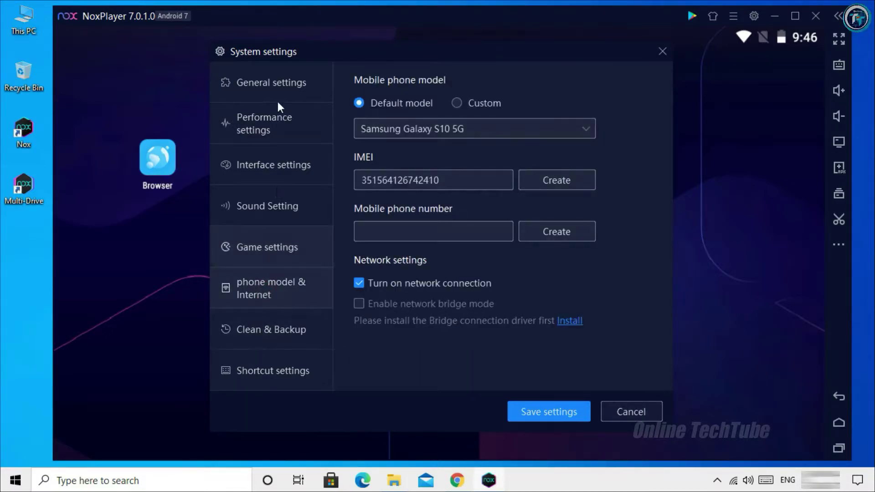
{"action": "left_click", "coordinate": [277, 87]}
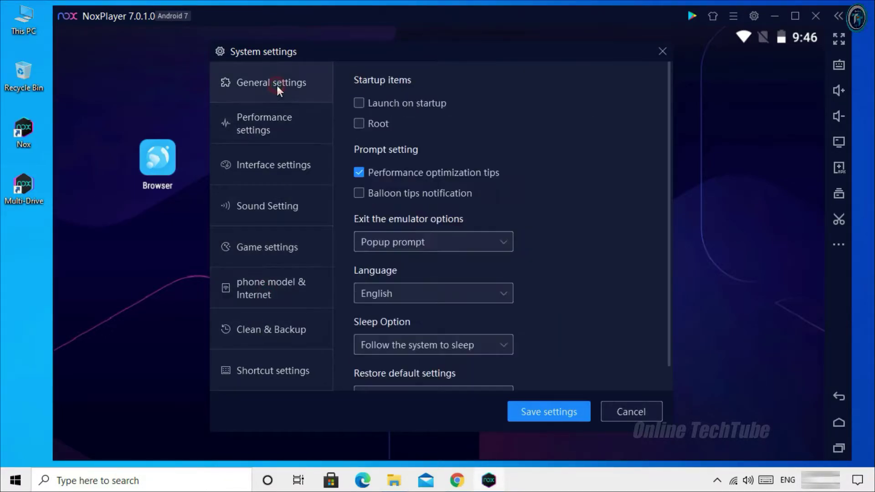
{"action": "left_click", "coordinate": [553, 412]}
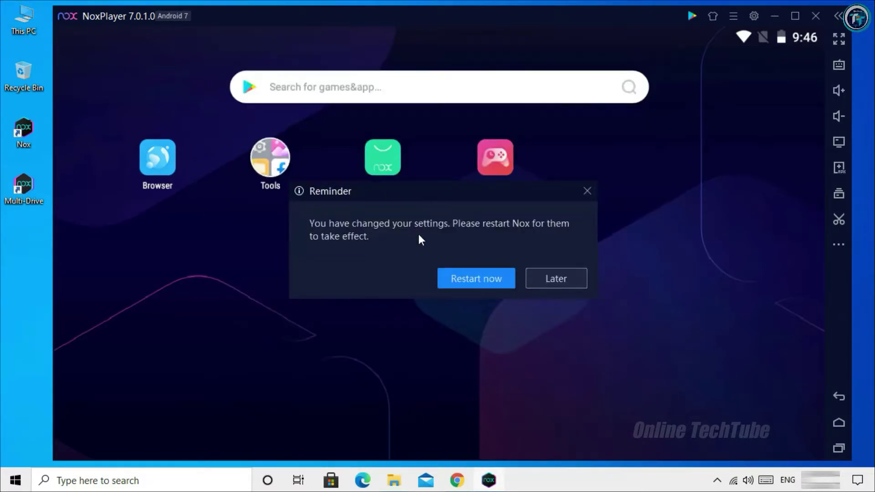
Restart NoxPlayer to apply the settings, then launch Google Play Store from the Tools folder.
{"action": "left_click", "coordinate": [470, 282]}
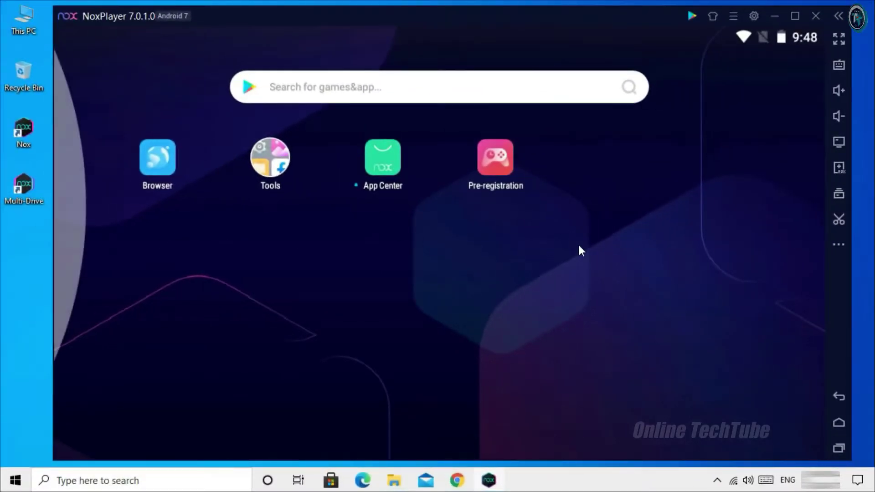
{"action": "left_click", "coordinate": [264, 168]}
{"action": "left_click_drag", "start_coordinate": [225, 235], "coordinate": [87, 234]}
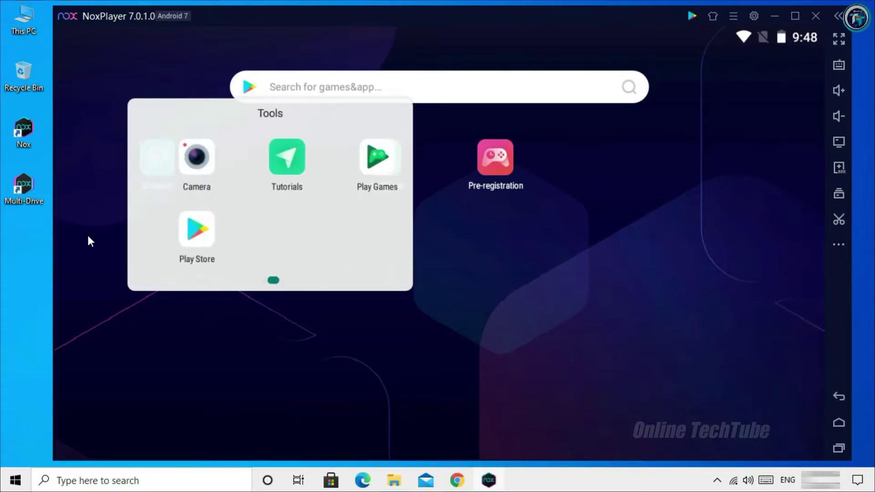
{"action": "left_click", "coordinate": [179, 233]}
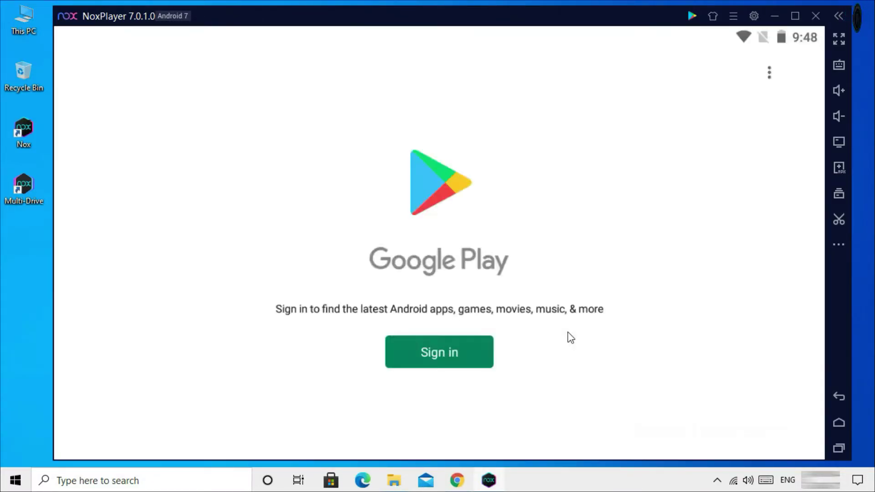
Start Google Play sign-in and enter the Google account e-mail.
{"action": "left_click", "coordinate": [434, 349]}
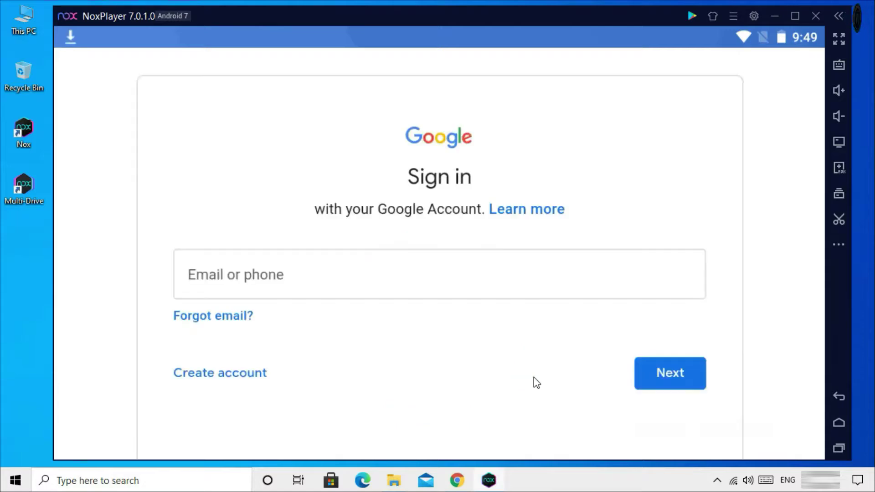
{"action": "left_click", "coordinate": [271, 279]}
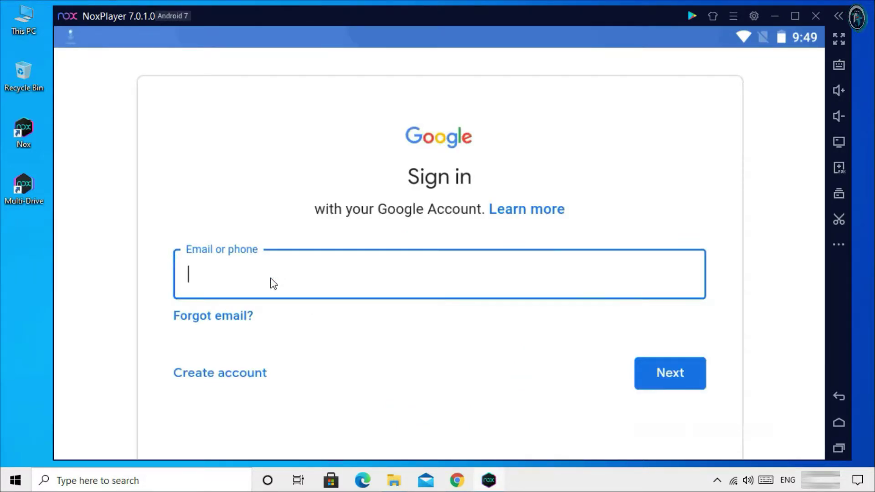
{"action": "type", "text": "rajib"}
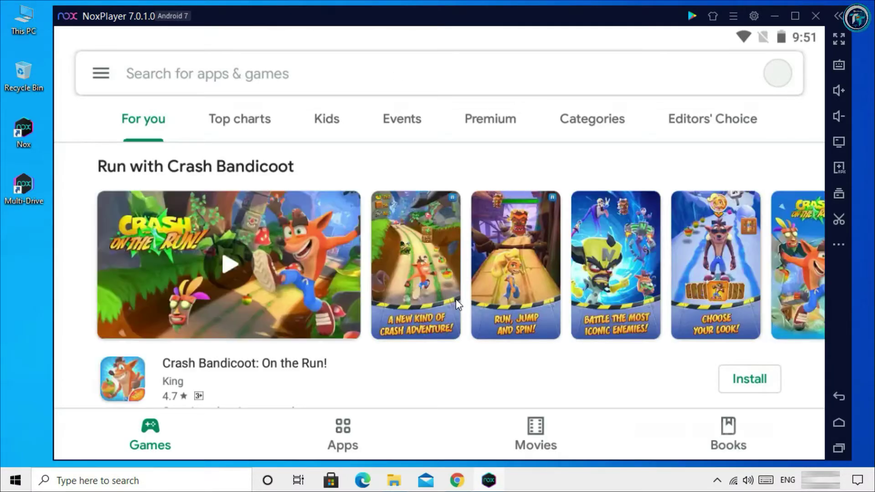
Search the Play Store for 'FREE FIRE' to list Garena Free Fire - The Cobra.
{"action": "scroll", "coordinate": [420, 269], "scroll_direction": "down", "scroll_amount": 5}
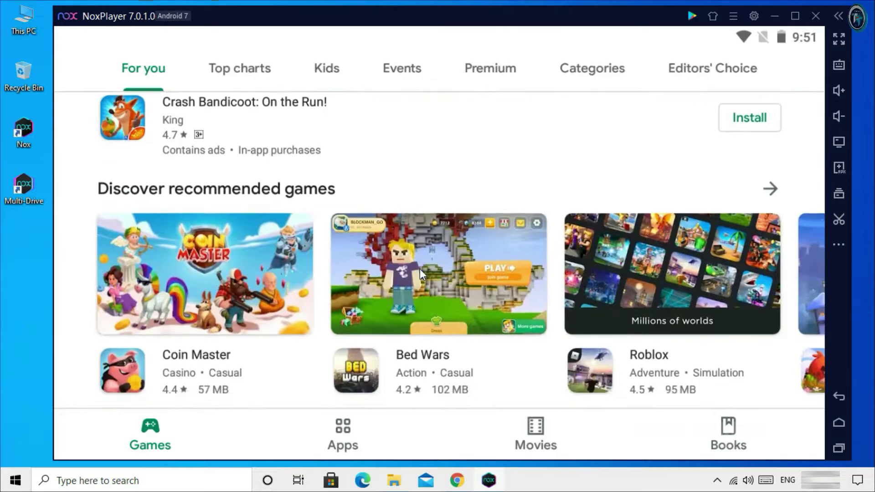
{"action": "scroll", "coordinate": [419, 269], "scroll_direction": "up", "scroll_amount": 5}
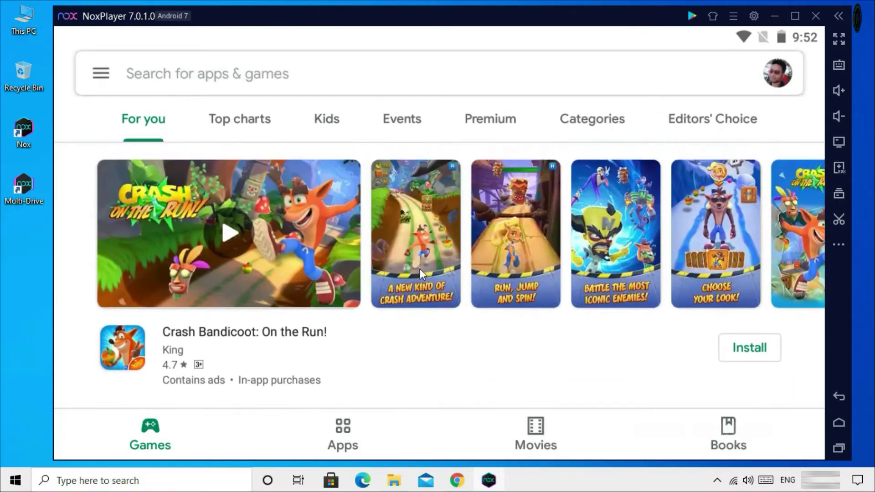
{"action": "left_click", "coordinate": [101, 74]}
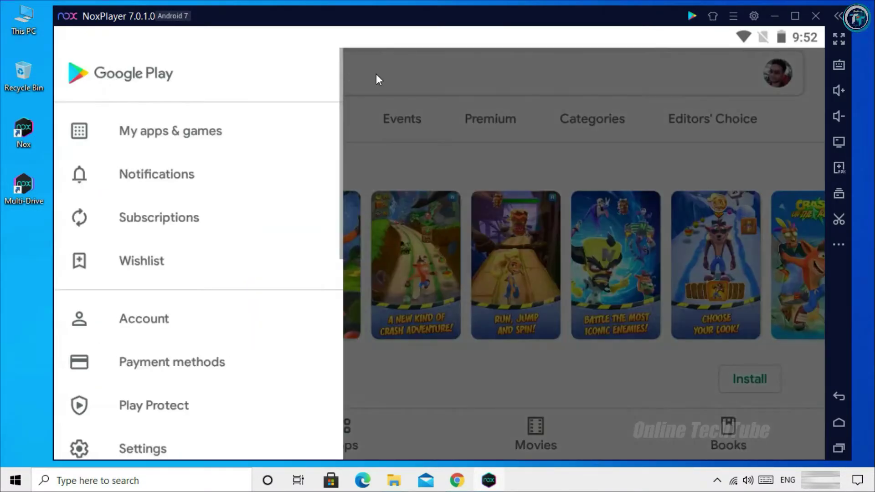
{"action": "left_click", "coordinate": [376, 76]}
{"action": "left_click", "coordinate": [301, 77]}
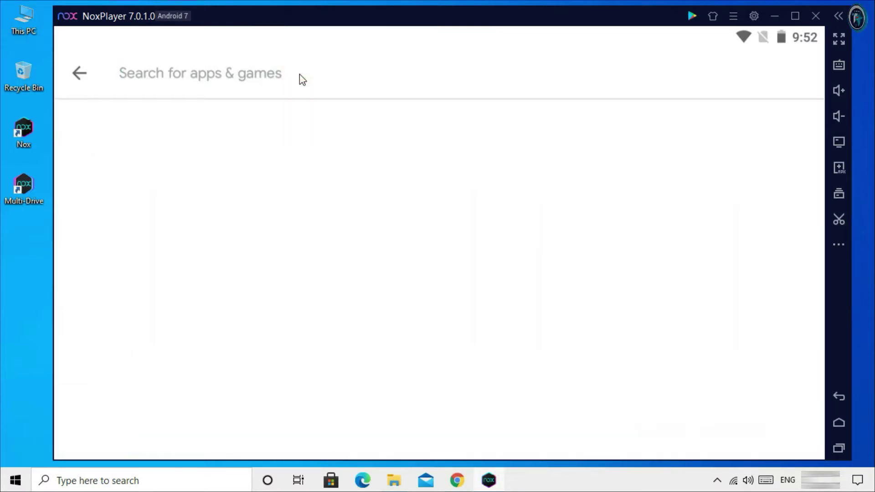
{"action": "type", "text": "FREE FIRE"}
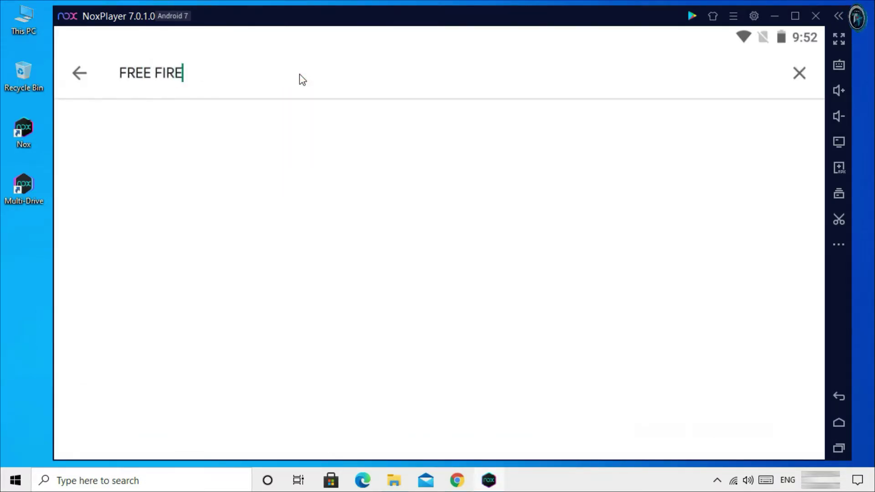
{"action": "key", "text": "Return"}
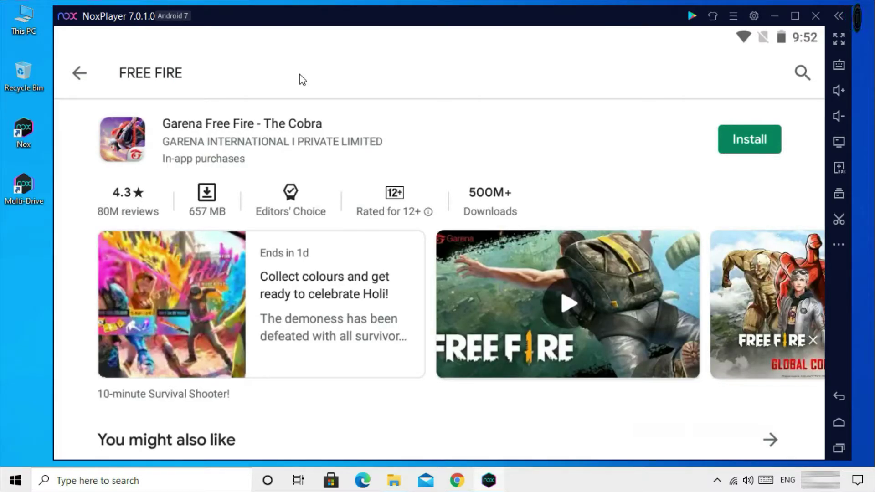
Install Garena Free Fire - The Cobra (657 MB), then clear recent apps to return home.
{"action": "left_click", "coordinate": [229, 126]}
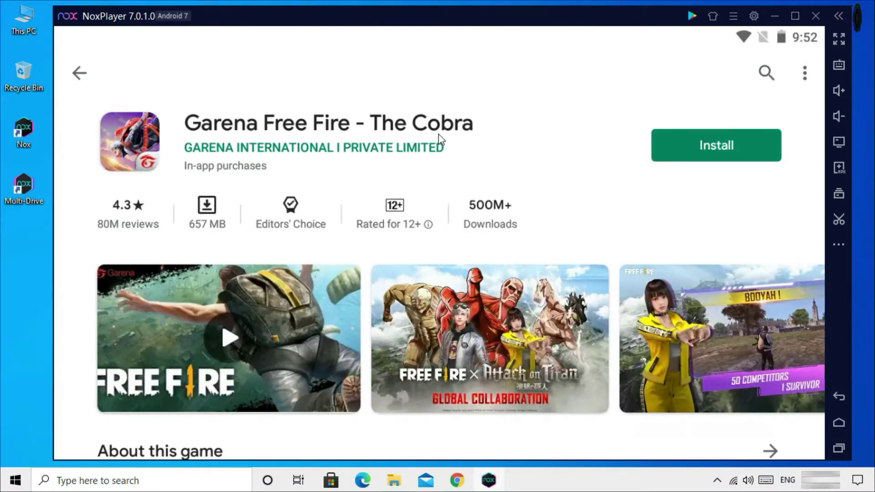
{"action": "left_click", "coordinate": [721, 150]}
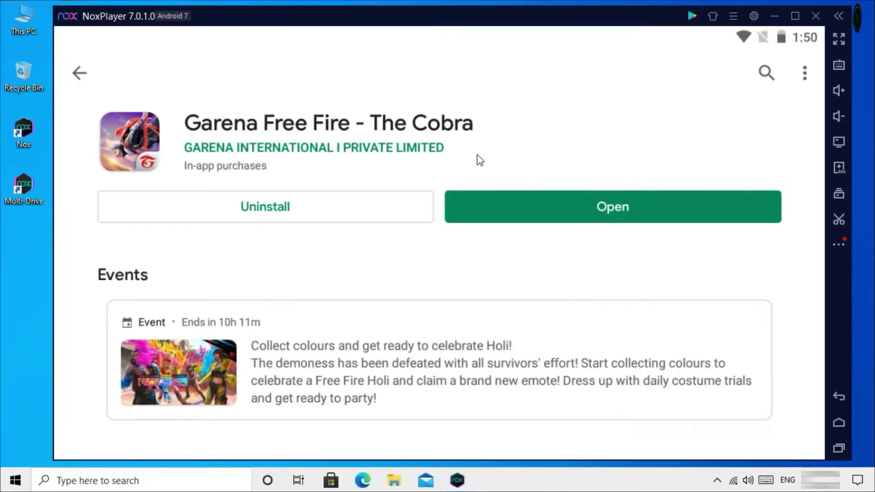
{"action": "left_click", "coordinate": [844, 447]}
{"action": "left_click", "coordinate": [607, 80]}
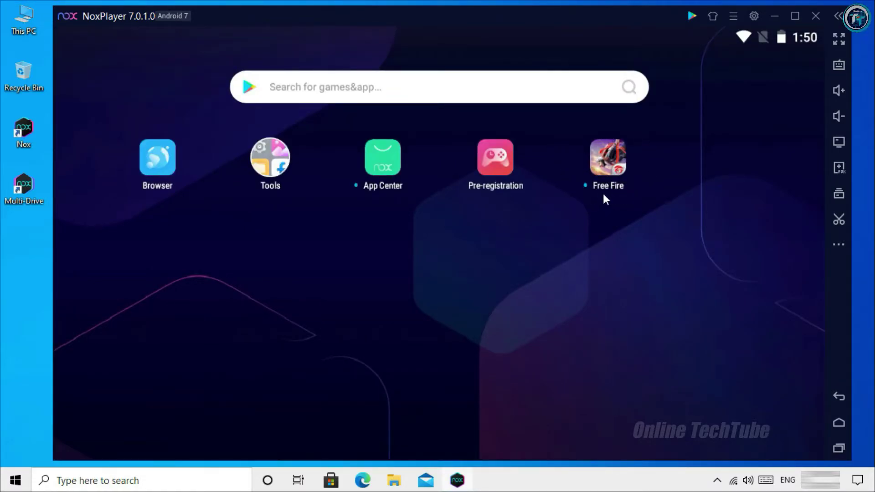
Launch Free Fire and dismiss the key-mapping instruction with 'Do not prompt again' ticked.
{"action": "left_click", "coordinate": [609, 161]}
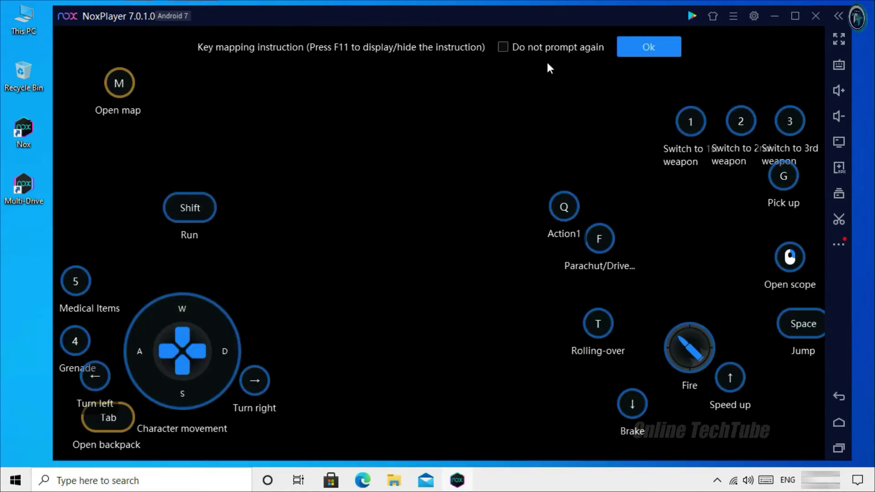
{"action": "left_click", "coordinate": [506, 49]}
{"action": "left_click", "coordinate": [635, 50]}
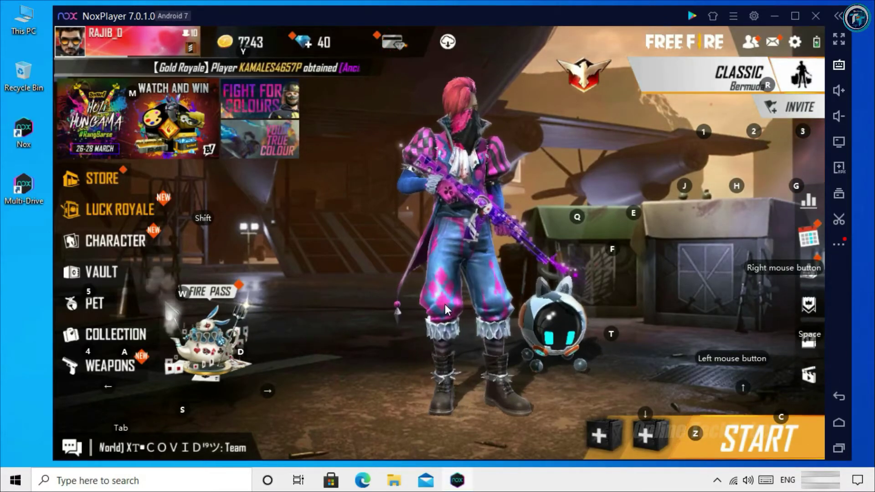
{"action": "left_click", "coordinate": [493, 133]}
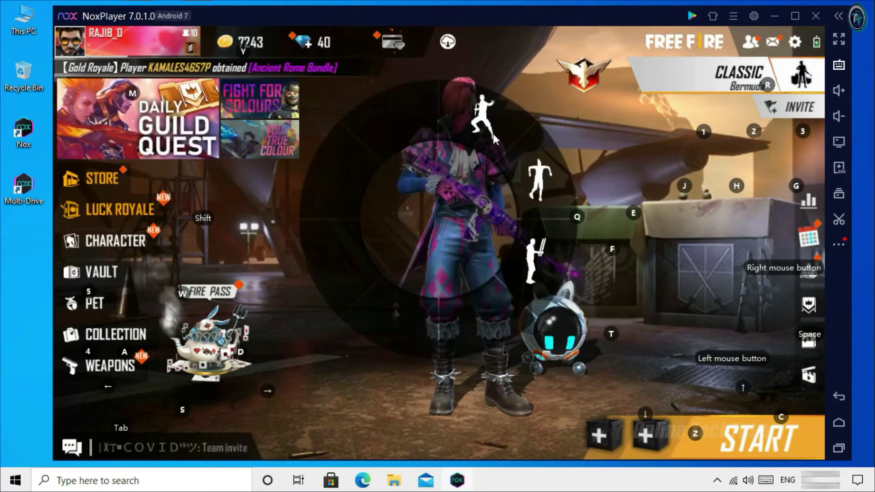
{"action": "left_click", "coordinate": [493, 132]}
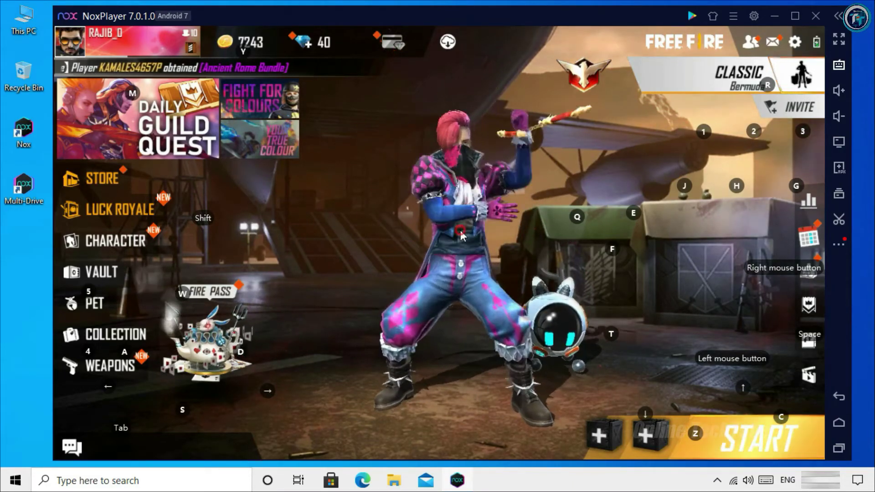
{"action": "left_click", "coordinate": [462, 230]}
{"action": "left_click", "coordinate": [551, 178]}
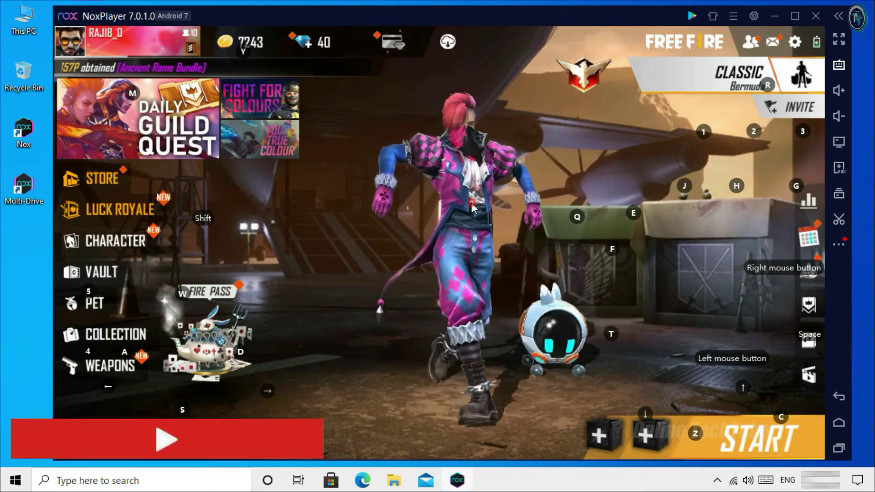
{"action": "left_click", "coordinate": [471, 202]}
{"action": "left_click", "coordinate": [536, 257]}
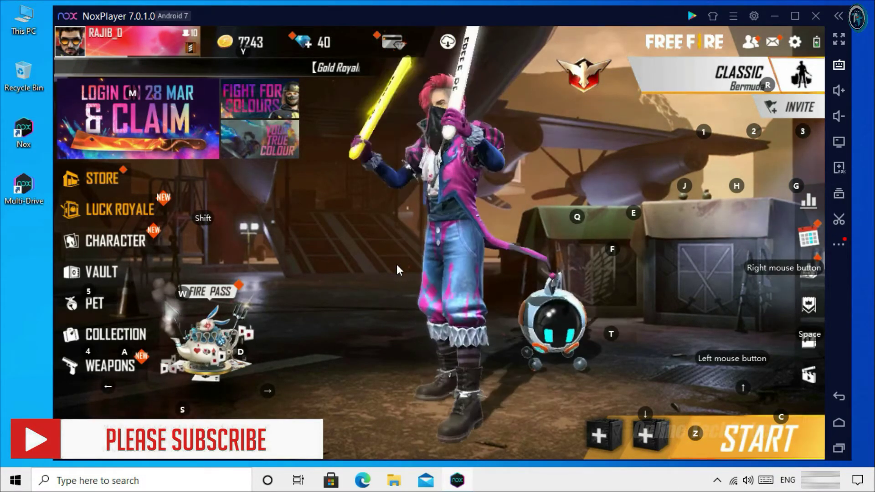
Set Free Fire graphics to Standard with High FPS on High, then close settings.
{"action": "left_click", "coordinate": [794, 42]}
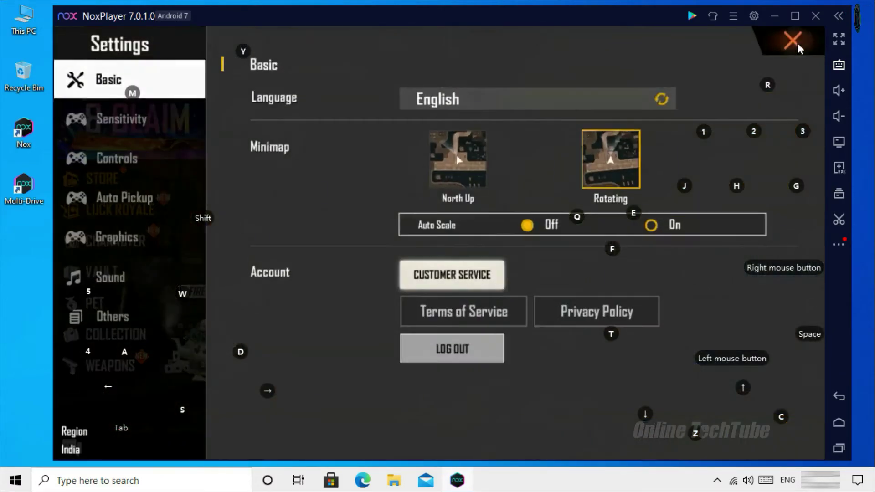
{"action": "left_click", "coordinate": [105, 249]}
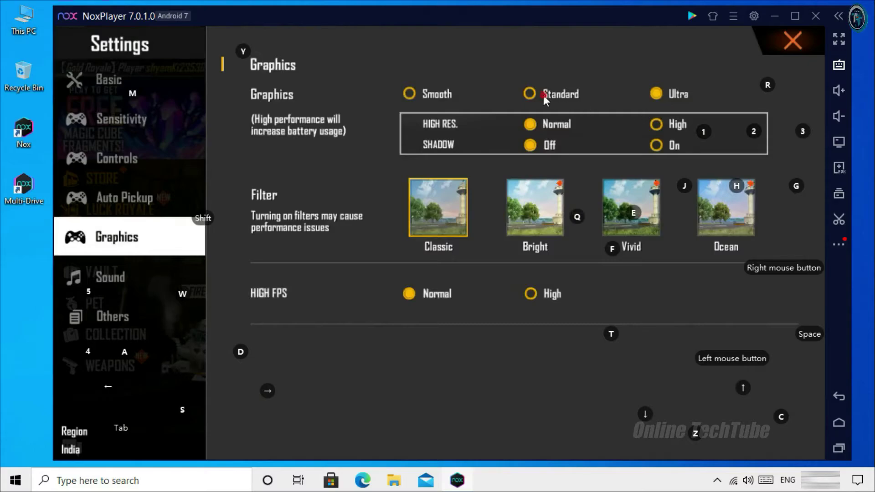
{"action": "left_click", "coordinate": [534, 296]}
{"action": "left_click", "coordinate": [591, 304]}
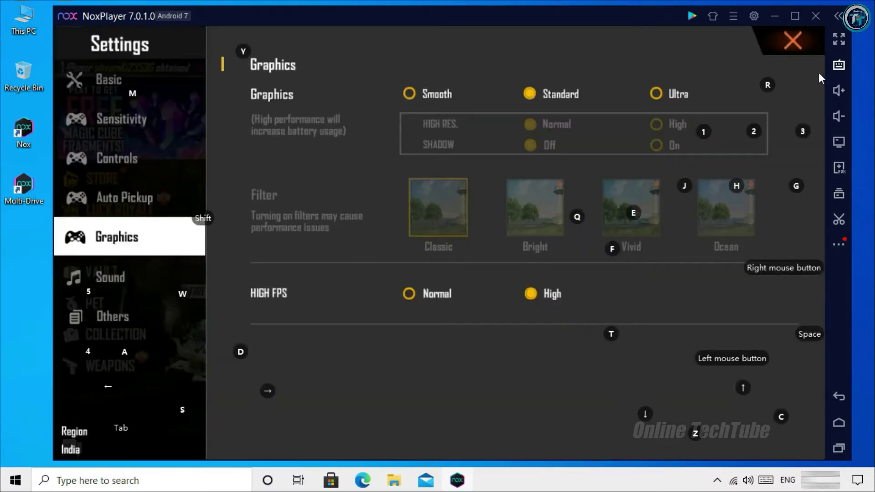
{"action": "left_click", "coordinate": [791, 42]}
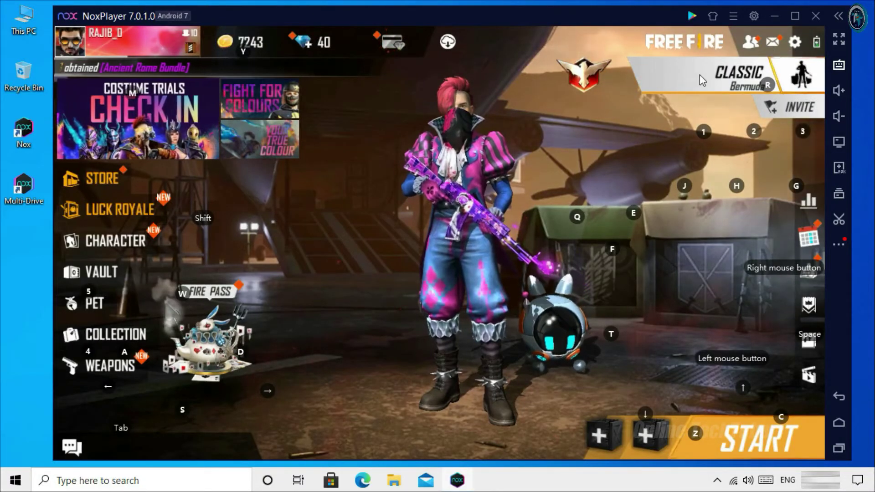
Start a Ranked Game match and eject from the plane with F to skydive.
{"action": "left_click", "coordinate": [682, 75]}
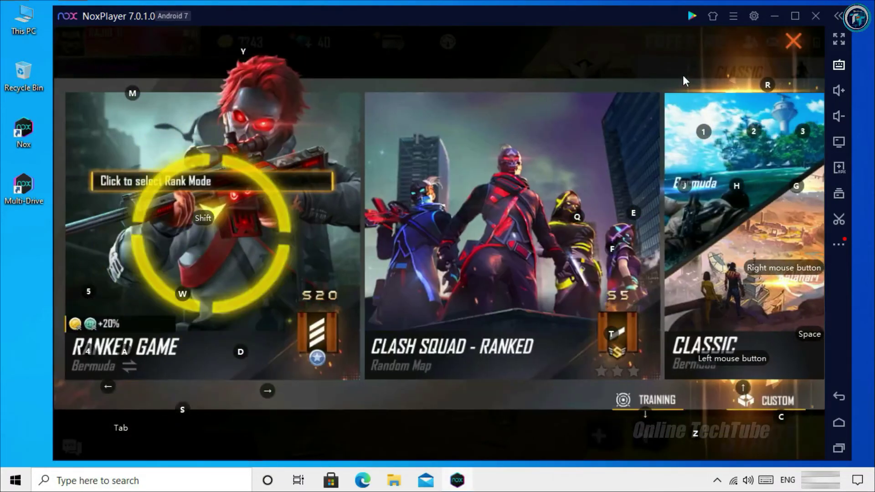
{"action": "left_click", "coordinate": [220, 266]}
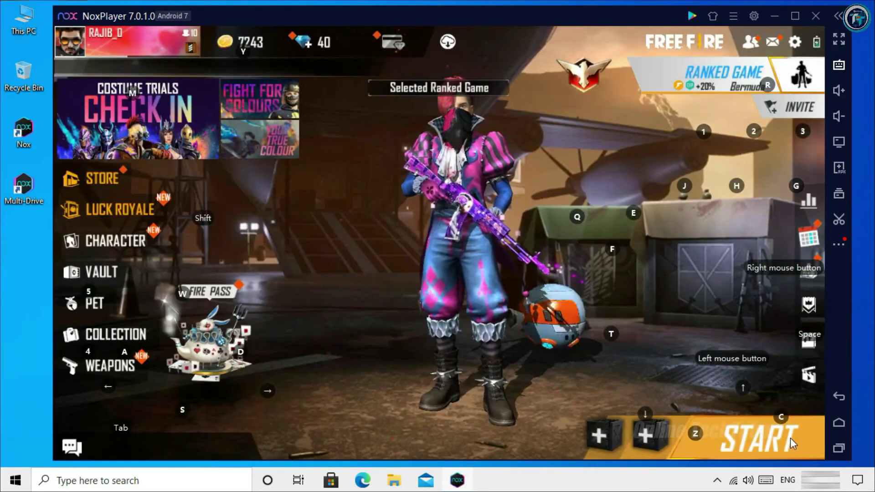
{"action": "left_click", "coordinate": [790, 438]}
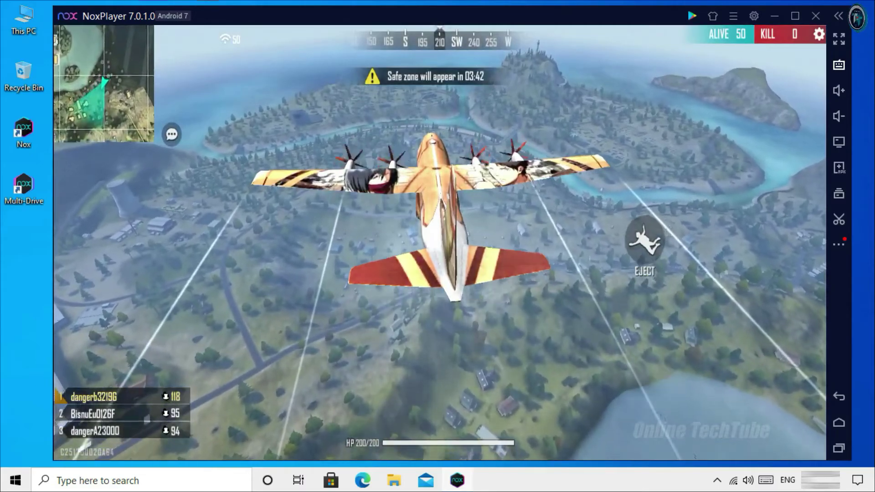
{"action": "key", "text": "f"}
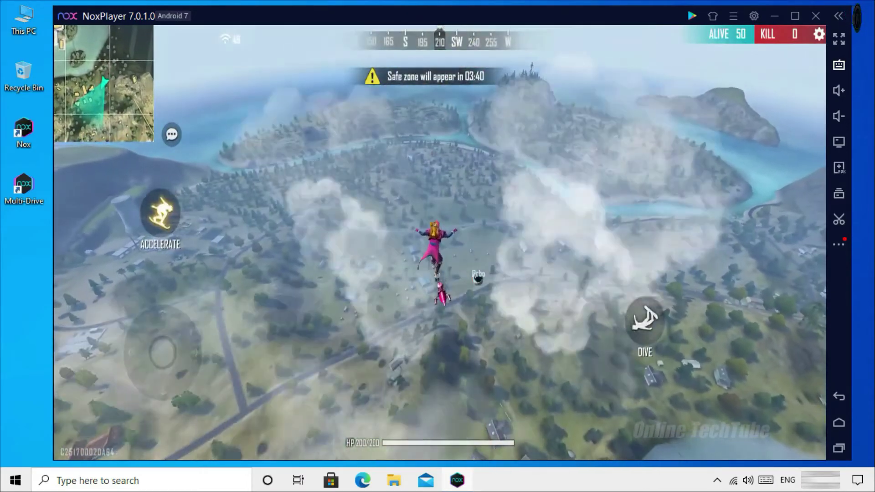